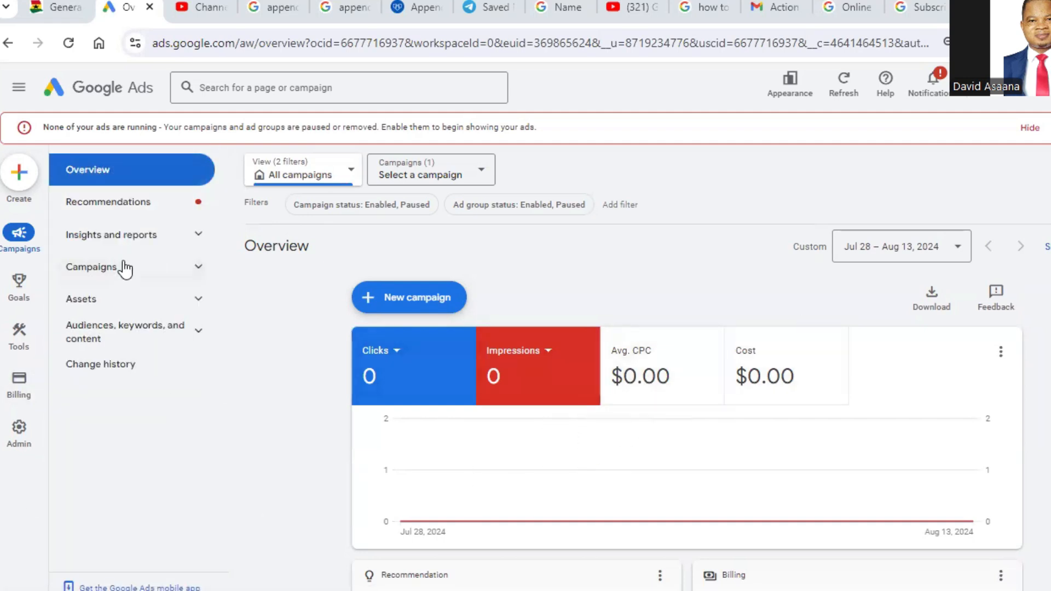
Step: Open the Advertiser verification page in billing and get started with the "Verify for your client" verification
{"action": "mouse_move", "coordinate": [19, 384]}
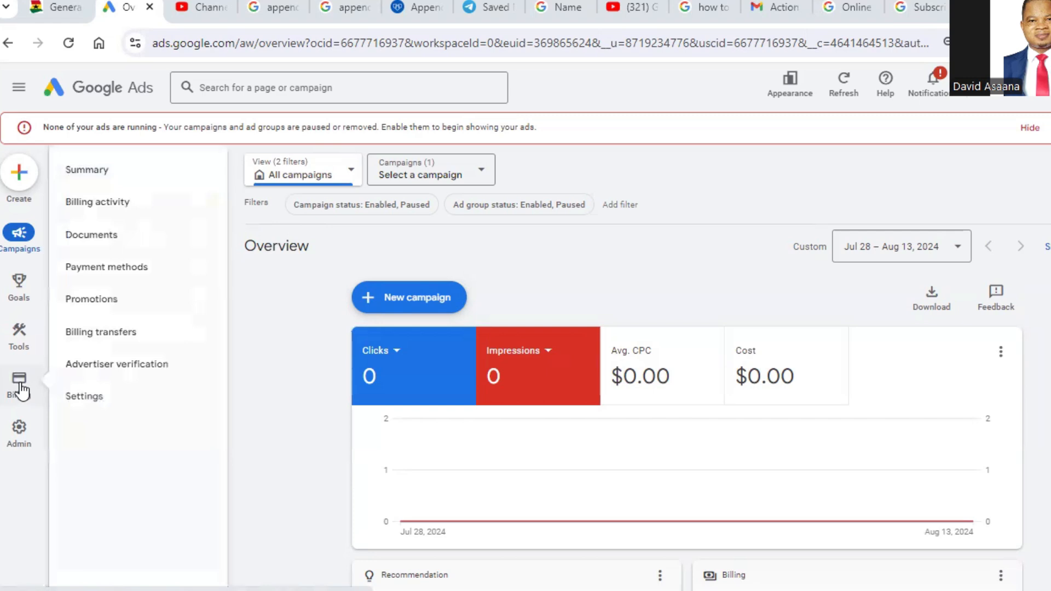
{"action": "left_click", "coordinate": [110, 371]}
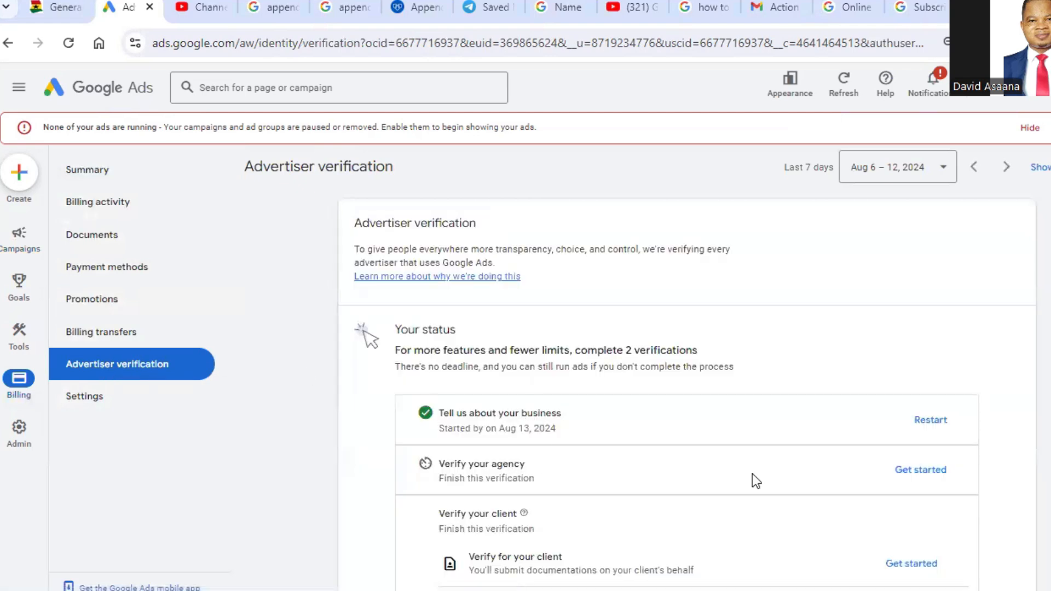
{"action": "scroll", "coordinate": [744, 422], "scroll_direction": "down", "scroll_amount": 2}
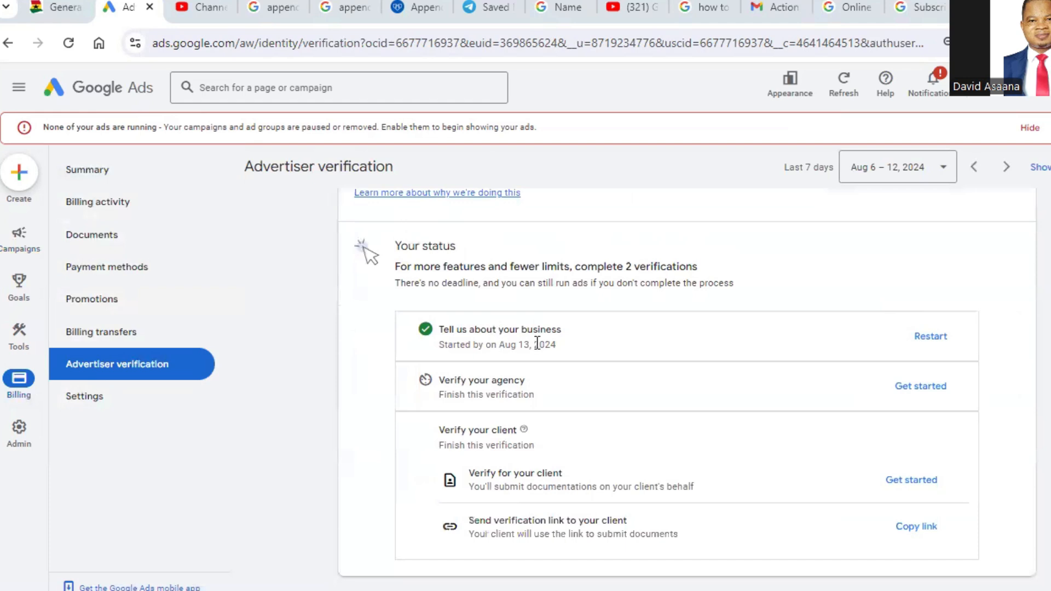
{"action": "scroll", "coordinate": [578, 332], "scroll_direction": "up", "scroll_amount": 2}
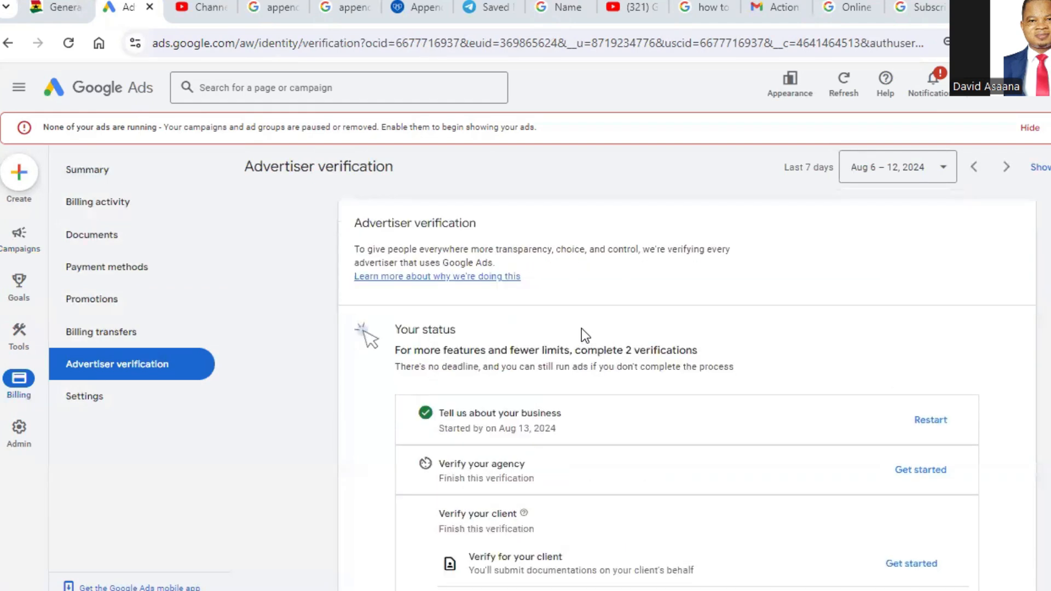
{"action": "scroll", "coordinate": [863, 518], "scroll_direction": "down", "scroll_amount": 2}
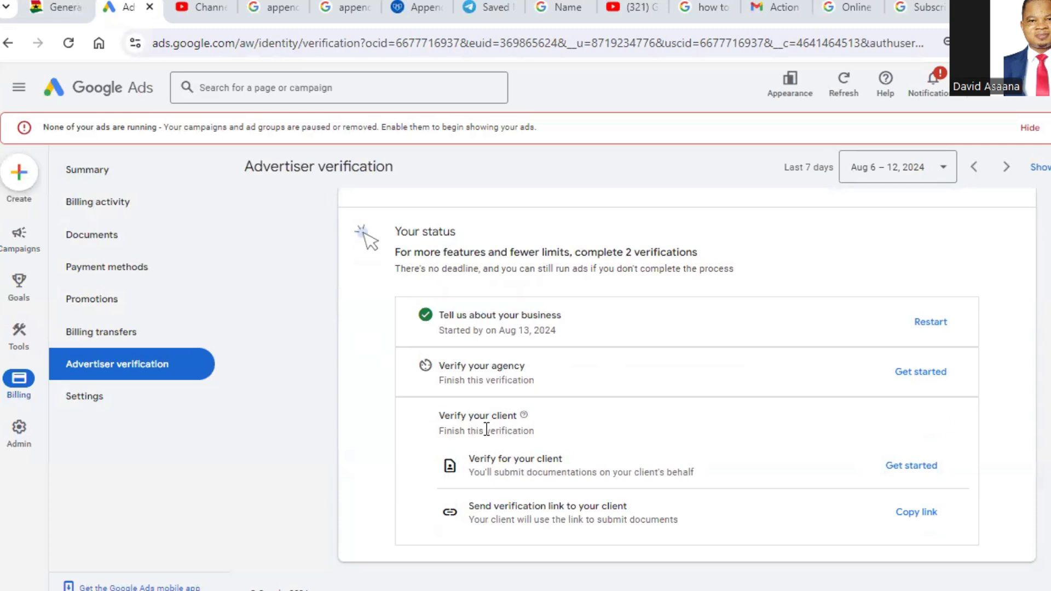
{"action": "left_click", "coordinate": [920, 469]}
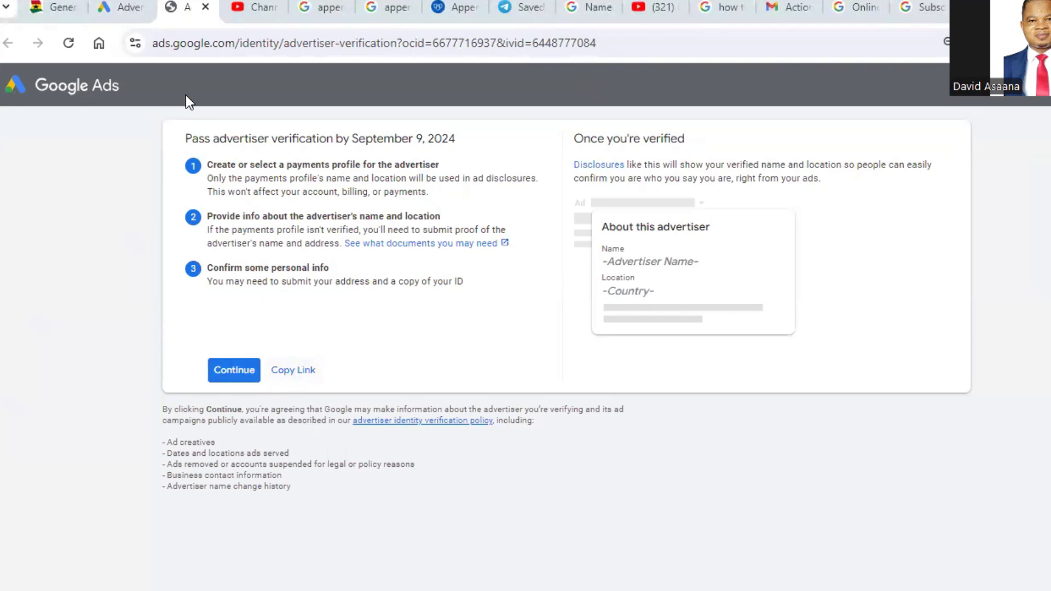
Step: Proceed with the advertiser verification using the Colmak construction organization payments profile for Canada
{"action": "left_click", "coordinate": [234, 371]}
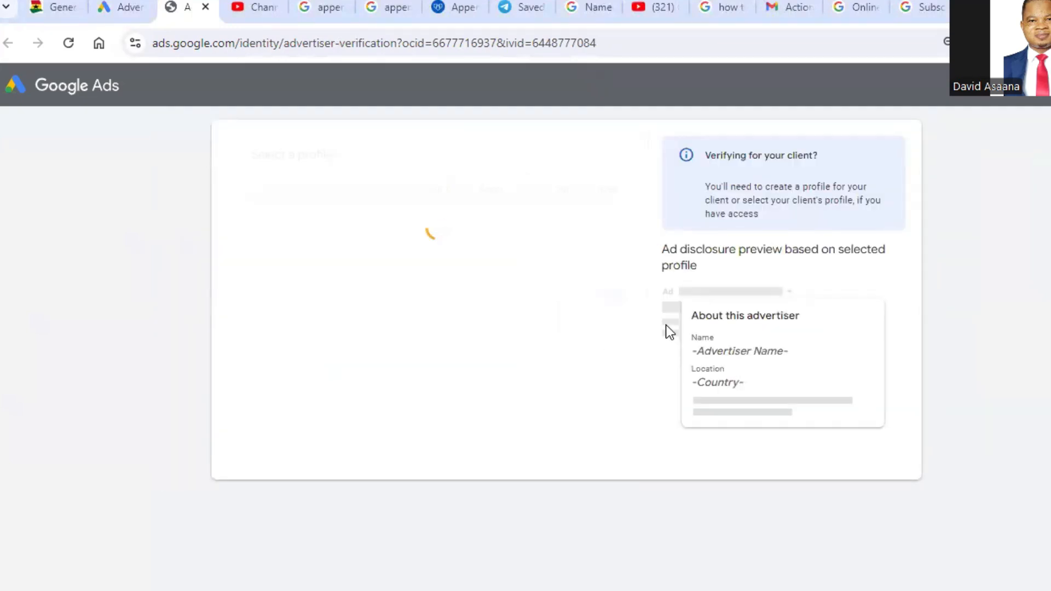
{"action": "left_click", "coordinate": [509, 240]}
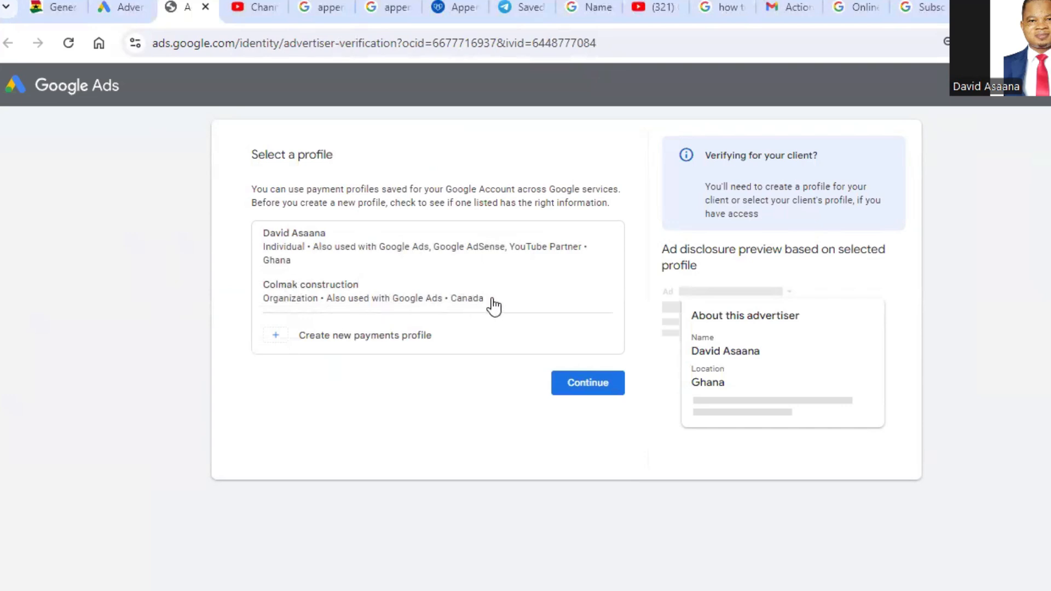
{"action": "left_click", "coordinate": [398, 295]}
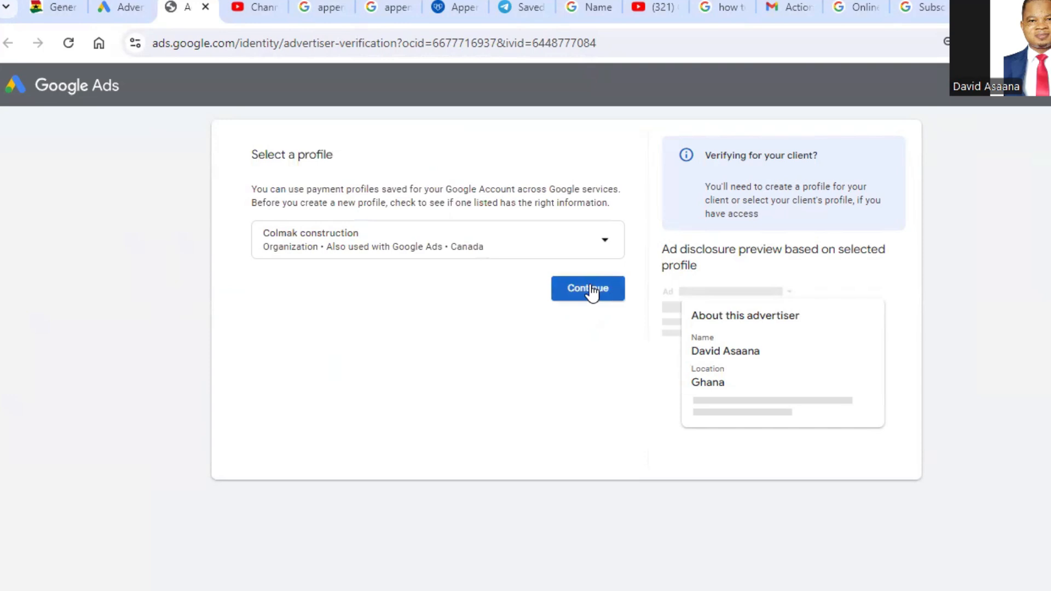
{"action": "left_click", "coordinate": [594, 290]}
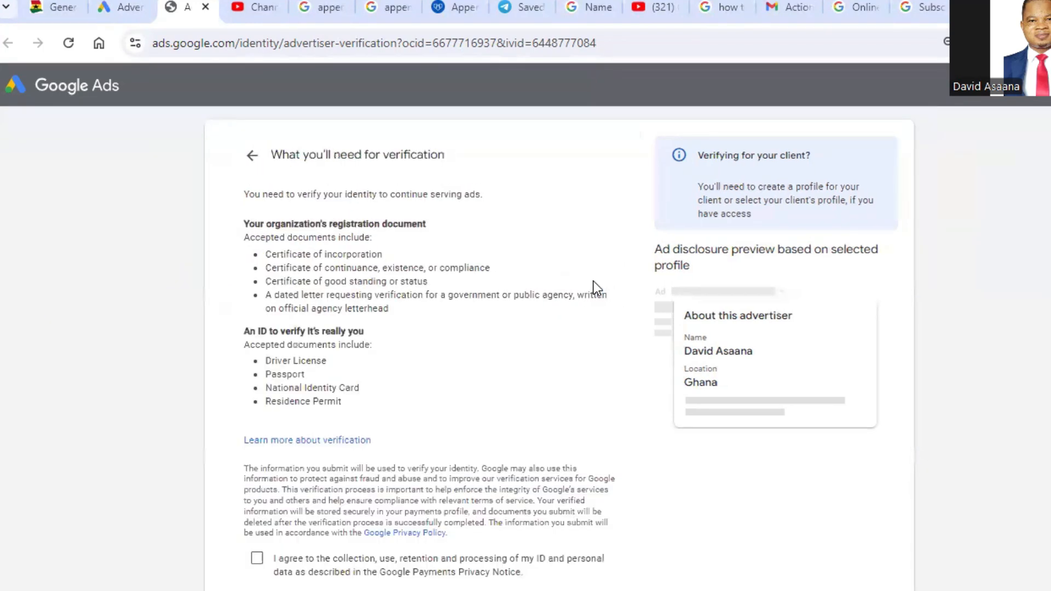
Step: Review the accepted verification documents and the account's payer details in the billing settings, including organization name, address and account type
{"action": "scroll", "coordinate": [597, 287], "scroll_direction": "down", "scroll_amount": 2}
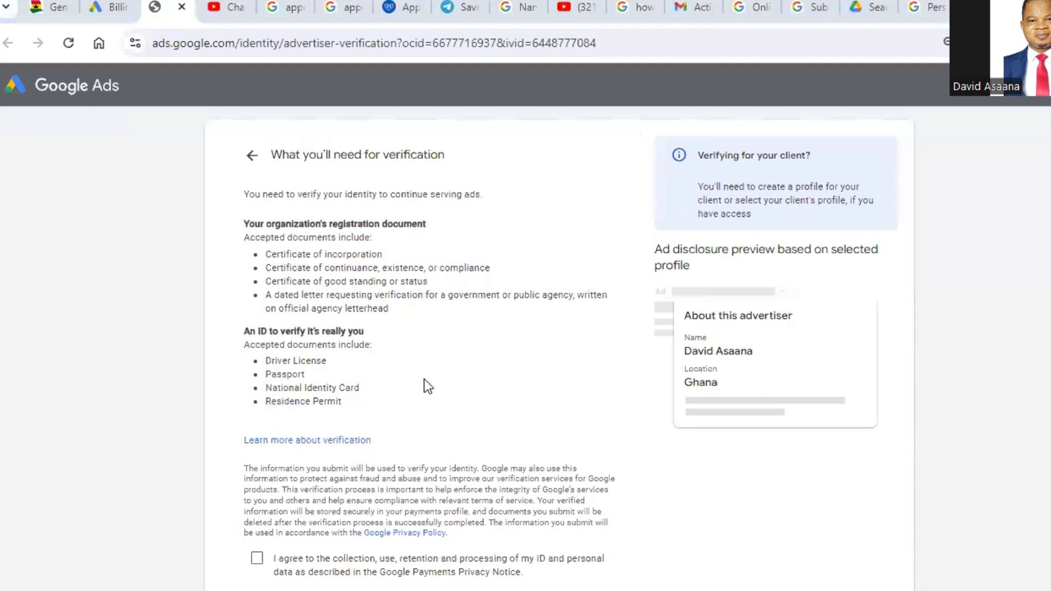
{"action": "scroll", "coordinate": [336, 374], "scroll_direction": "down", "scroll_amount": 1}
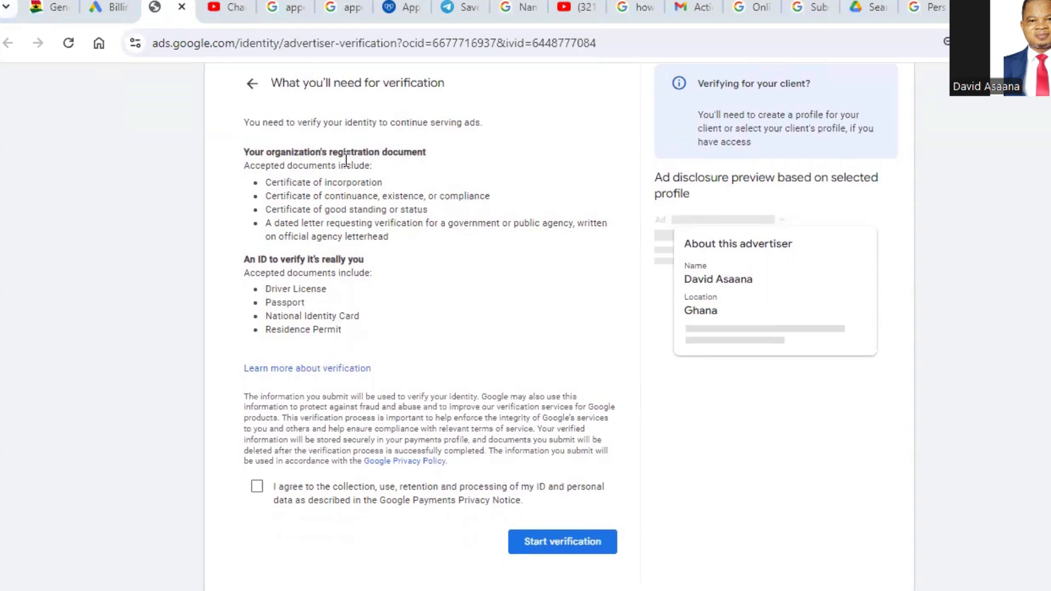
{"action": "left_click", "coordinate": [107, 4]}
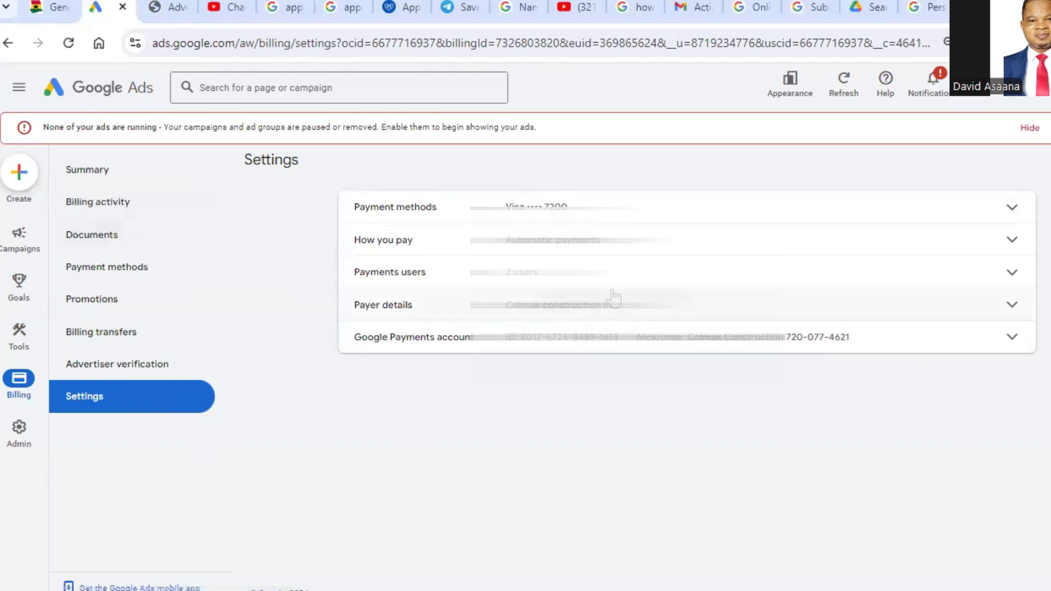
{"action": "left_click", "coordinate": [1006, 308]}
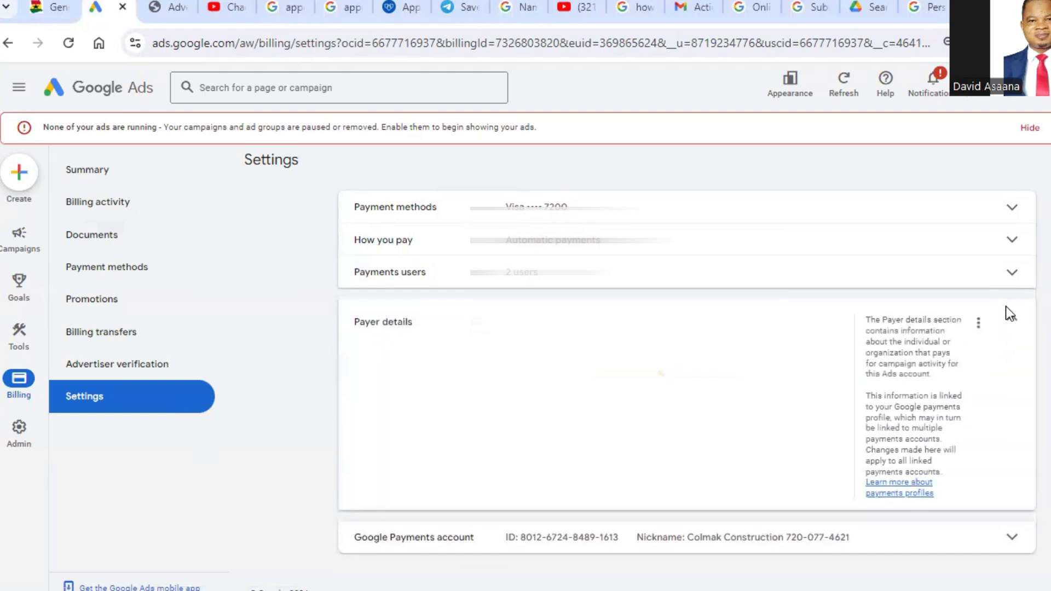
{"action": "scroll", "coordinate": [557, 350], "scroll_direction": "down", "scroll_amount": 1}
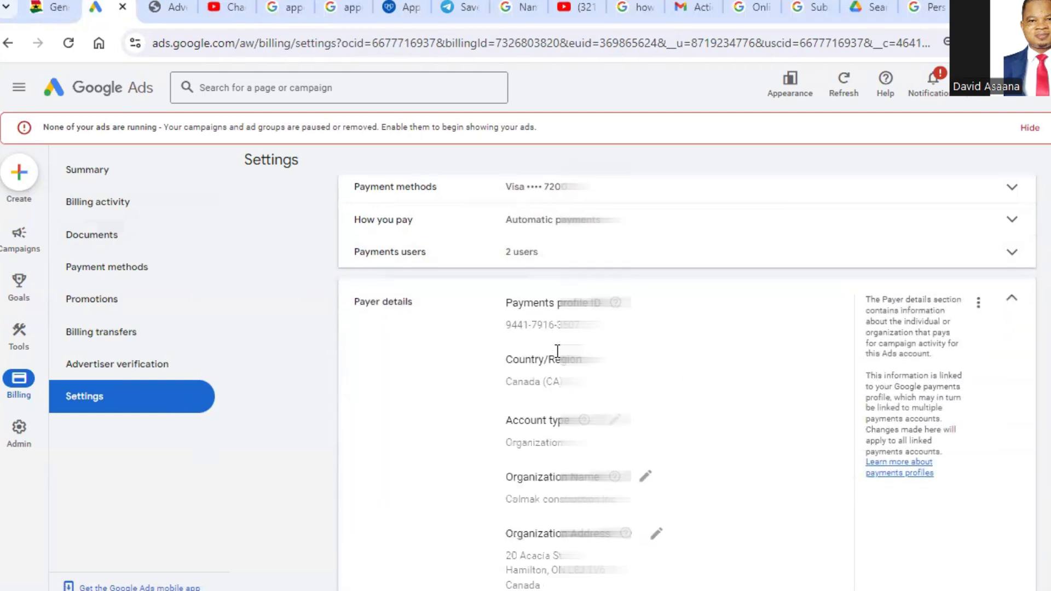
{"action": "scroll", "coordinate": [558, 351], "scroll_direction": "down", "scroll_amount": 1}
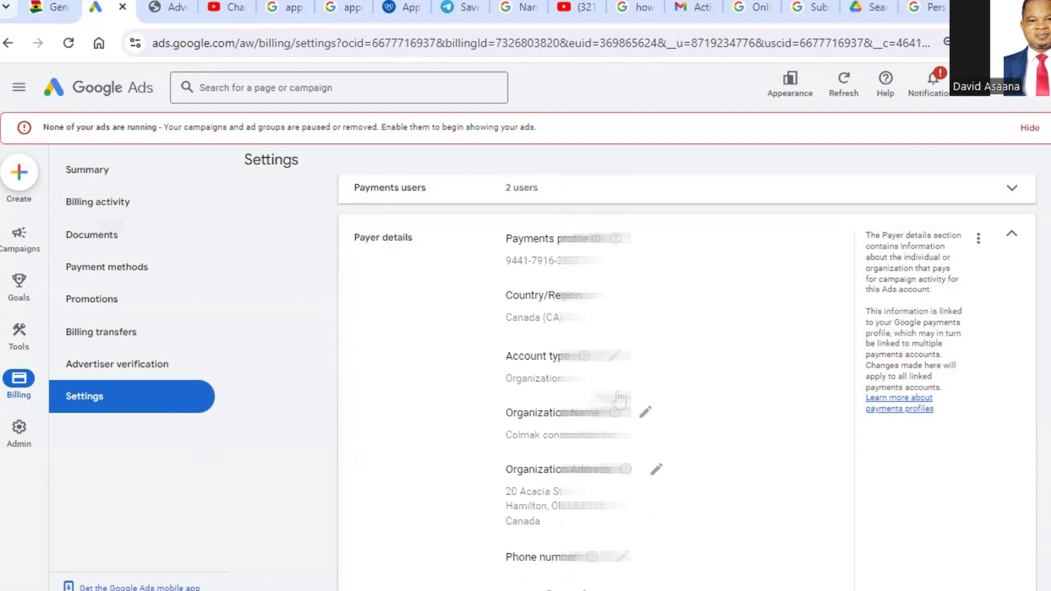
{"action": "scroll", "coordinate": [563, 453], "scroll_direction": "down", "scroll_amount": 1}
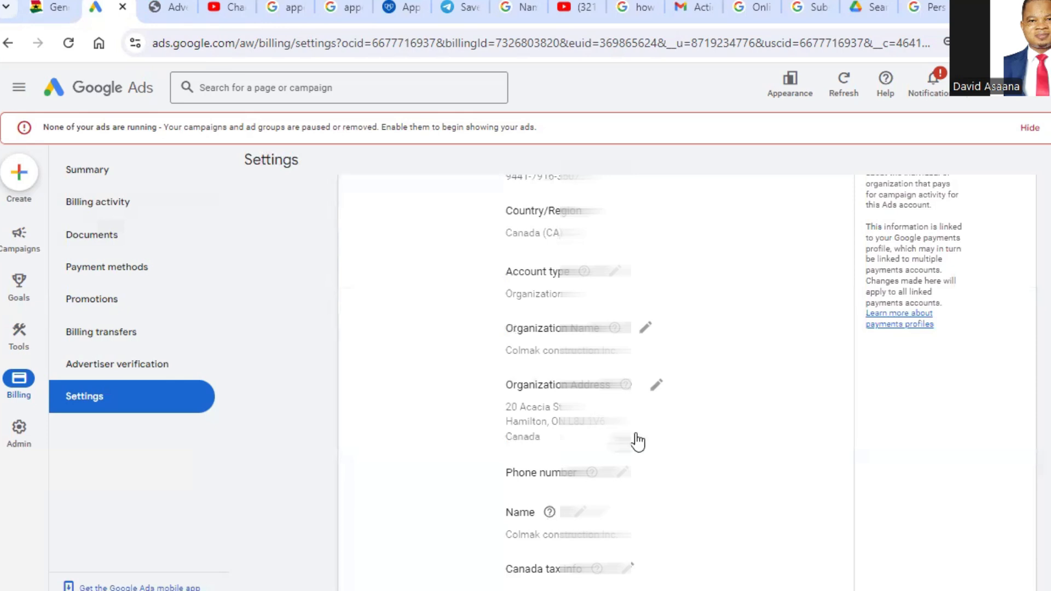
{"action": "scroll", "coordinate": [638, 438], "scroll_direction": "down", "scroll_amount": 2}
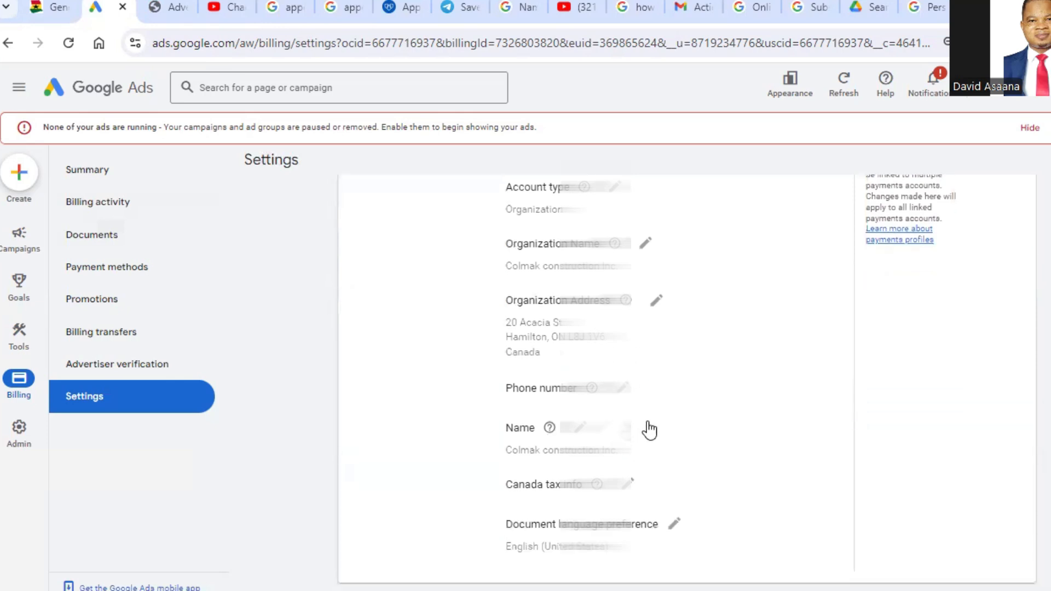
{"action": "scroll", "coordinate": [650, 431], "scroll_direction": "up", "scroll_amount": 4}
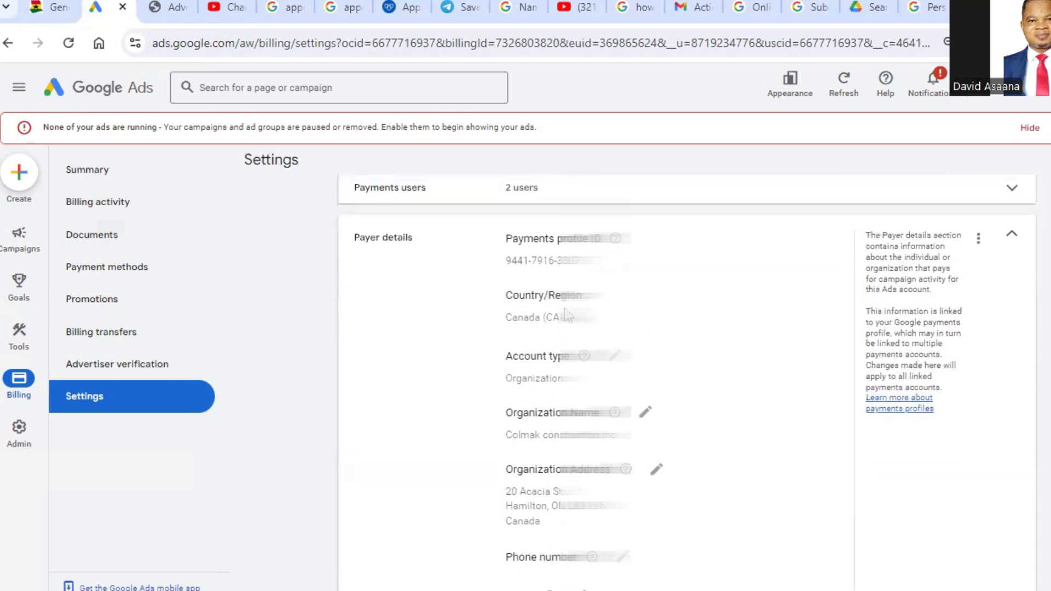
Step: Return to the verification requirements, agree to the processing of ID and personal data, and start the verification
{"action": "left_click", "coordinate": [171, 7]}
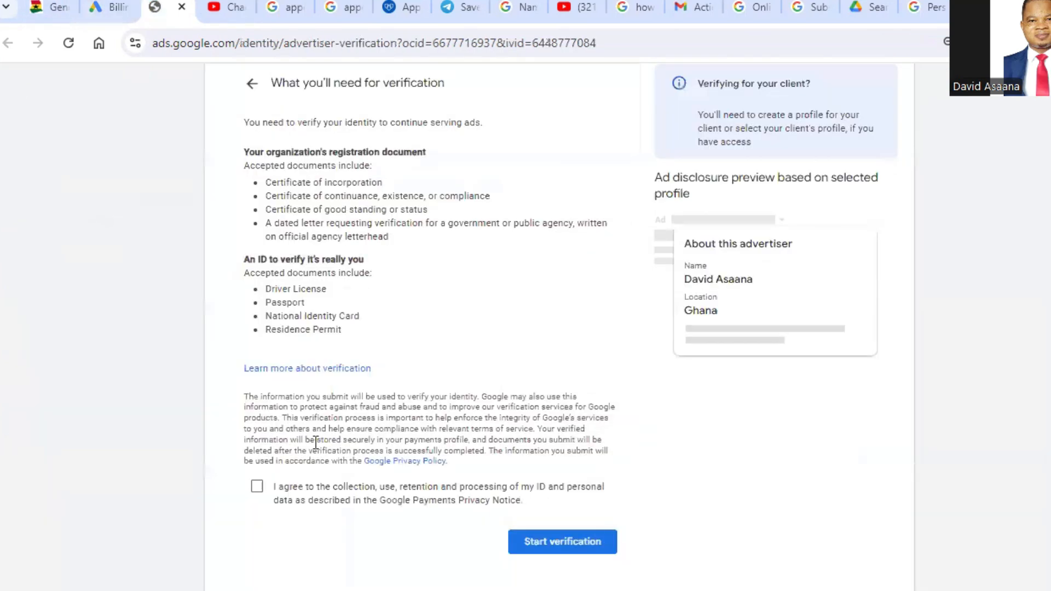
{"action": "left_click", "coordinate": [257, 486]}
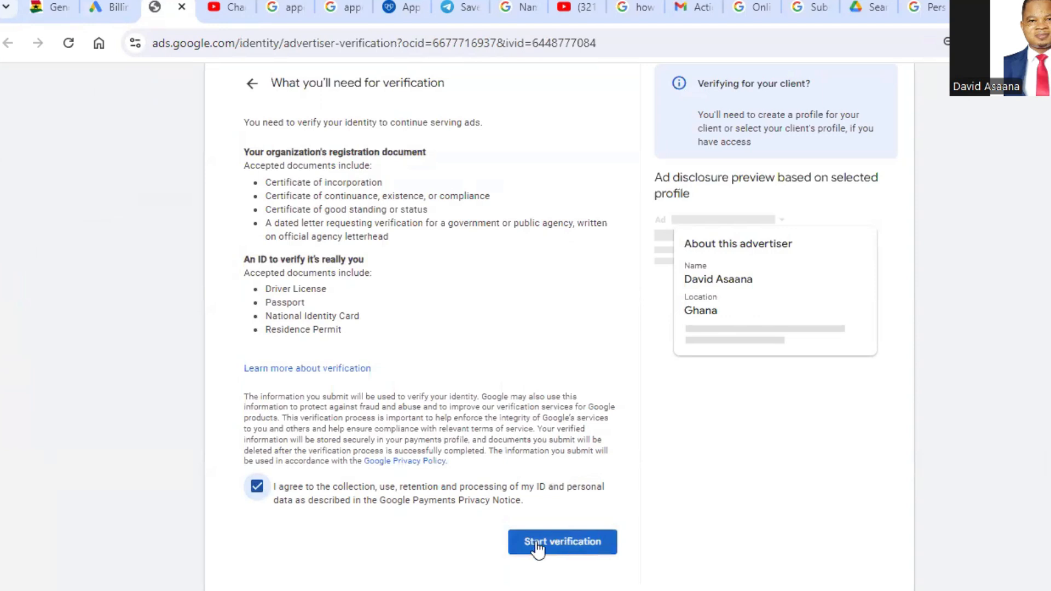
{"action": "left_click", "coordinate": [563, 544]}
{"action": "left_click", "coordinate": [554, 553]}
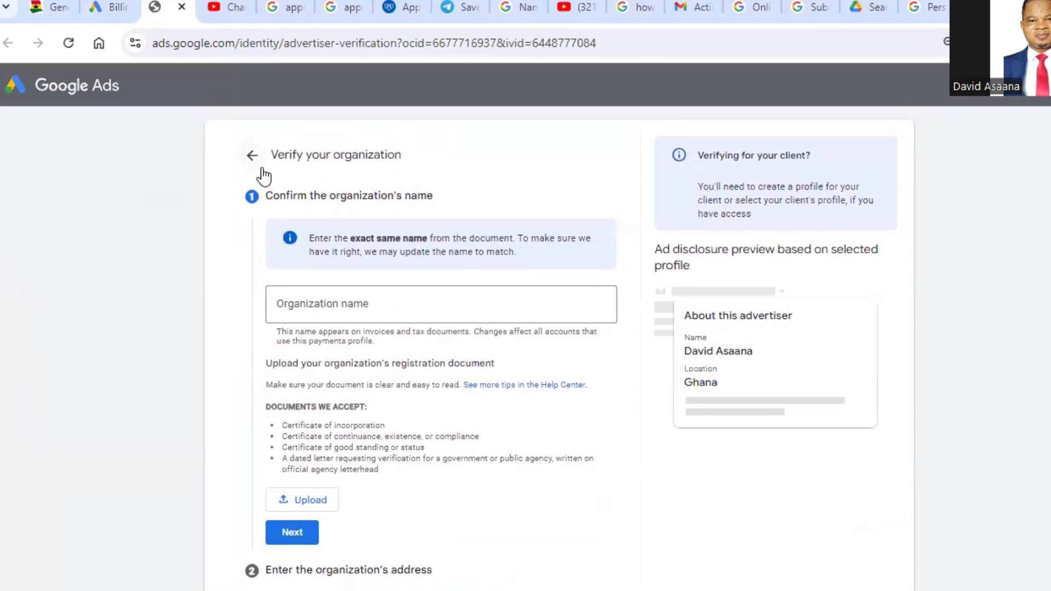
Step: Enter "Colmak construction Inc." as the organization name to match the registration document
{"action": "scroll", "coordinate": [402, 476], "scroll_direction": "down", "scroll_amount": 2}
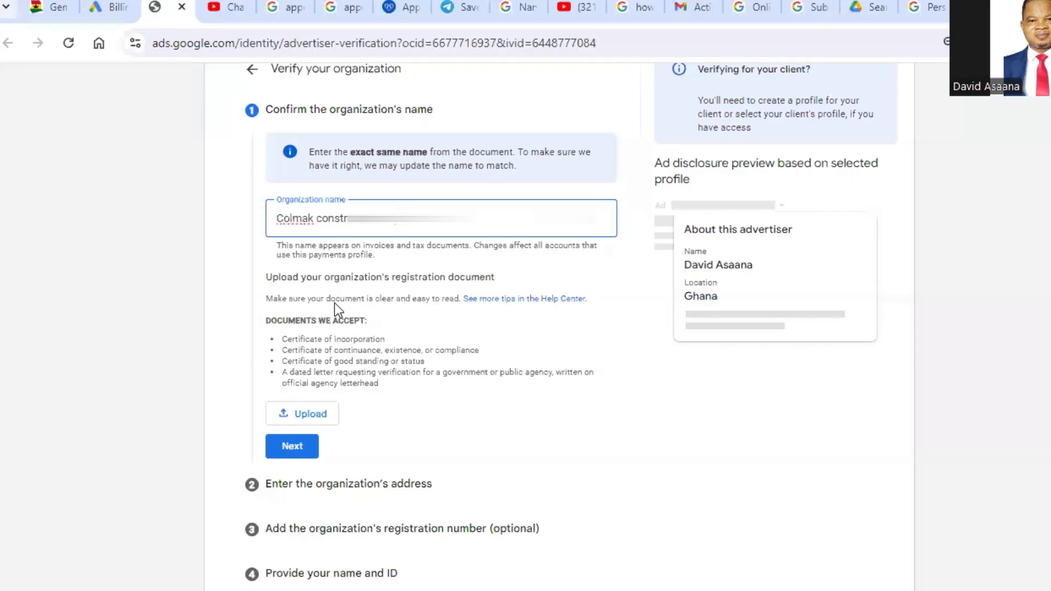
{"action": "left_click", "coordinate": [431, 208]}
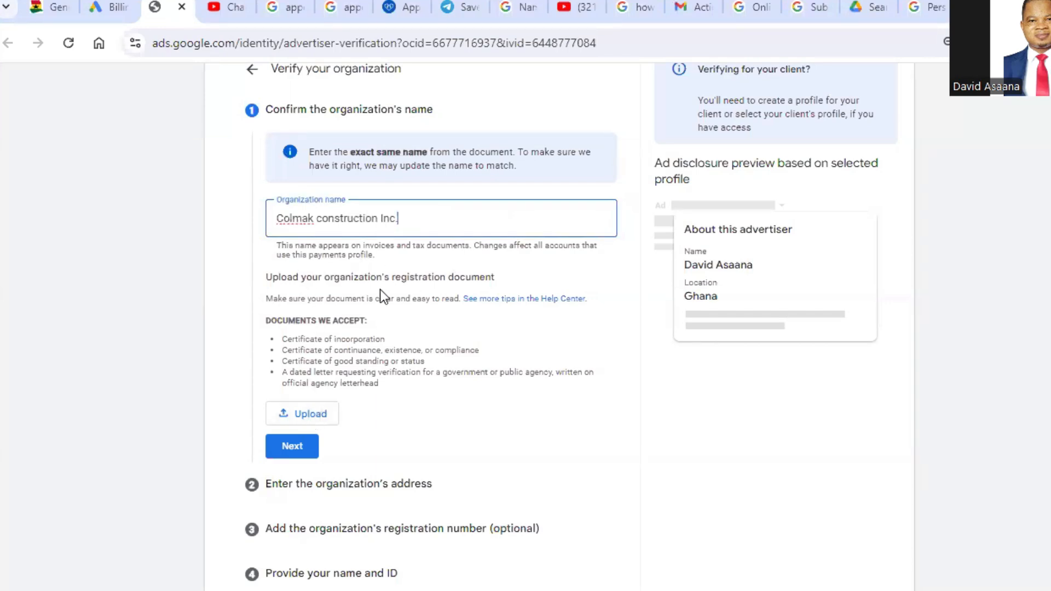
{"action": "scroll", "coordinate": [380, 289], "scroll_direction": "up", "scroll_amount": 2}
{"action": "scroll", "coordinate": [349, 275], "scroll_direction": "down", "scroll_amount": 4}
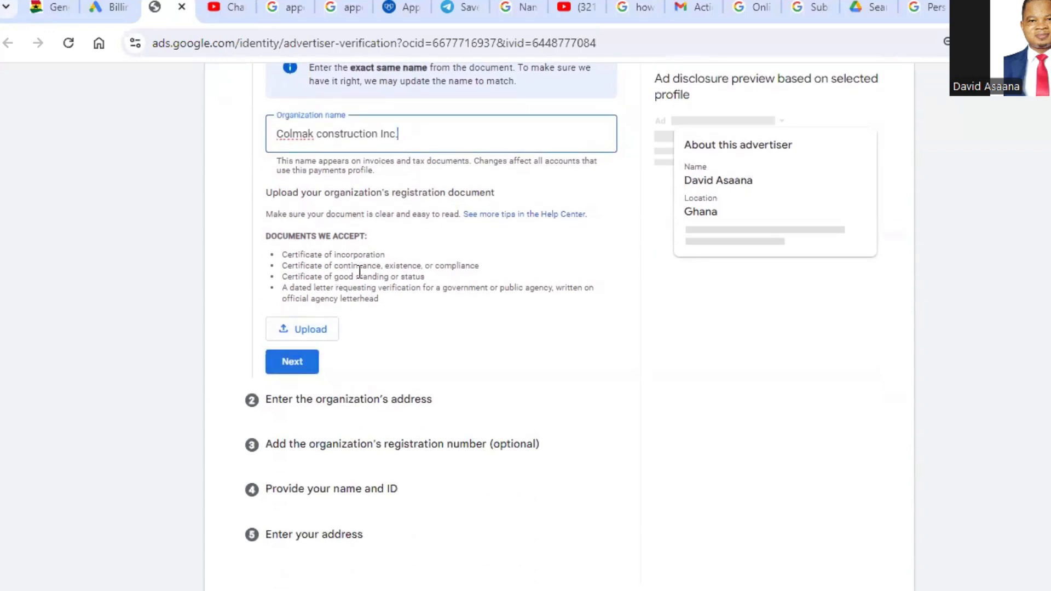
{"action": "scroll", "coordinate": [371, 298], "scroll_direction": "up", "scroll_amount": 2}
{"action": "scroll", "coordinate": [320, 429], "scroll_direction": "down", "scroll_amount": 2}
Step: Upload the PDF "Certificate of Incorporation COLMAK CONSTRUCTION INC." as the registration document and continue to the organization's address
{"action": "left_click", "coordinate": [309, 334]}
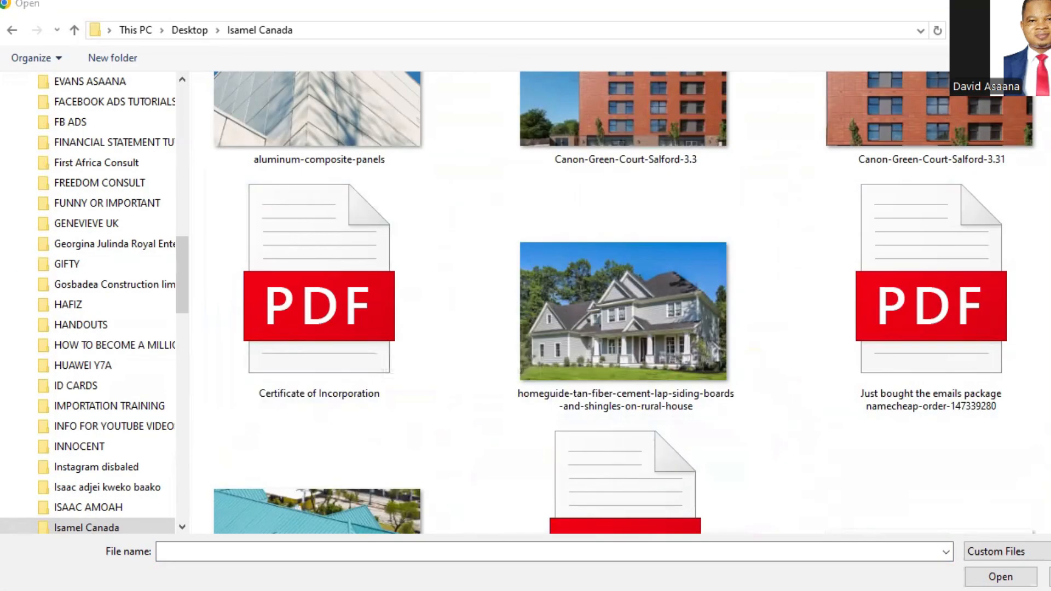
{"action": "left_click", "coordinate": [319, 296]}
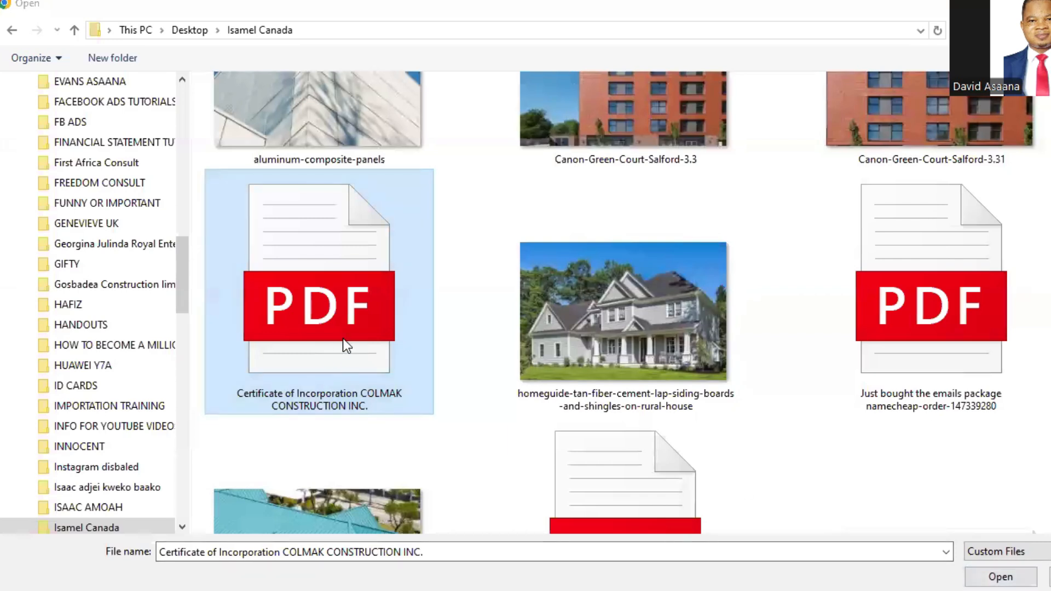
{"action": "left_click", "coordinate": [379, 335]}
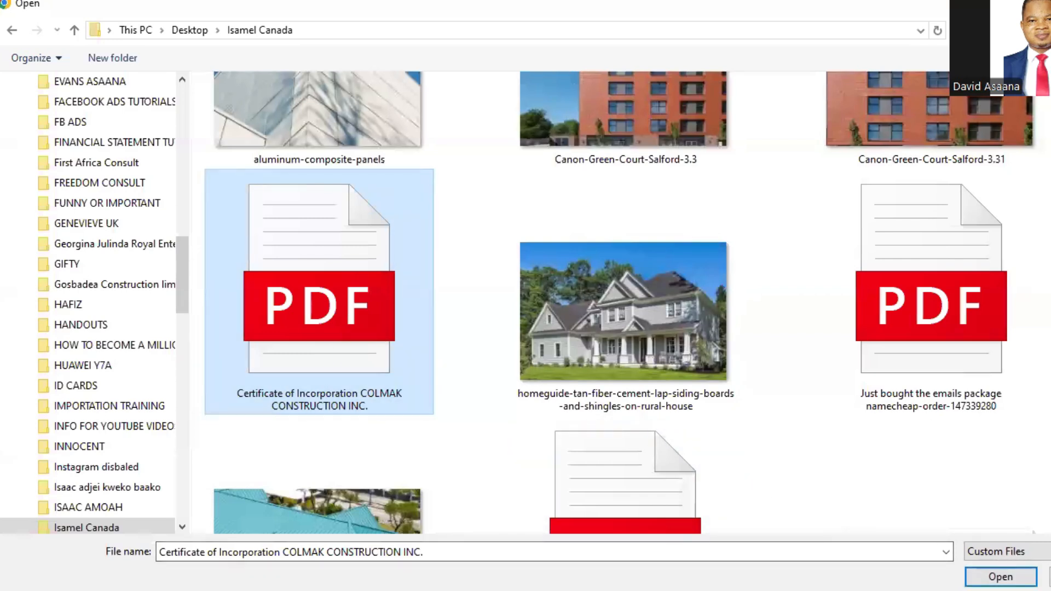
{"action": "left_click", "coordinate": [1001, 577]}
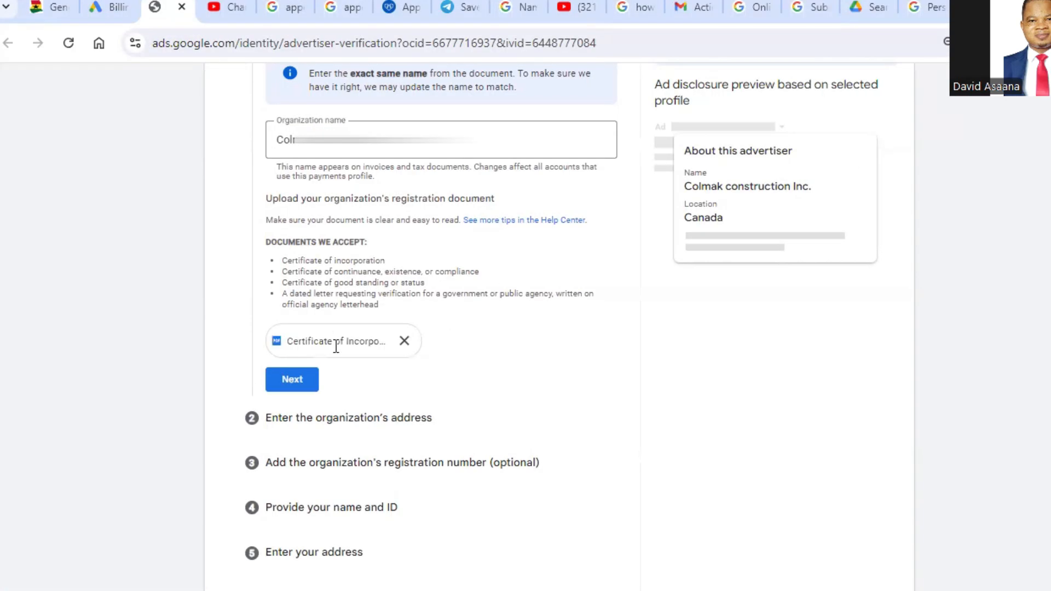
{"action": "scroll", "coordinate": [670, 379], "scroll_direction": "down", "scroll_amount": 1}
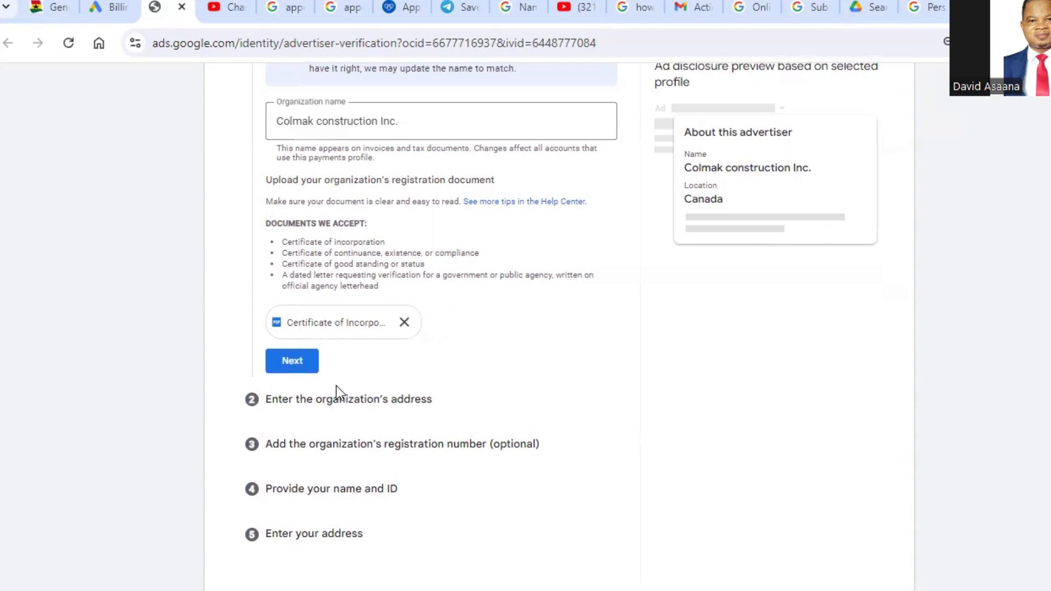
{"action": "scroll", "coordinate": [336, 386], "scroll_direction": "up", "scroll_amount": 3}
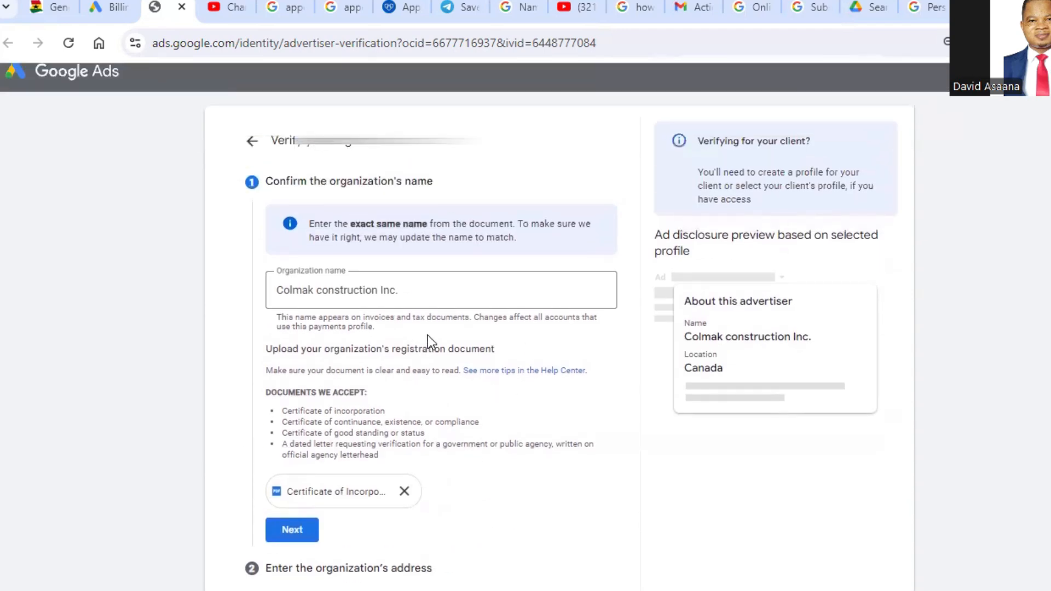
{"action": "scroll", "coordinate": [429, 337], "scroll_direction": "down", "scroll_amount": 3}
{"action": "left_click", "coordinate": [302, 374]}
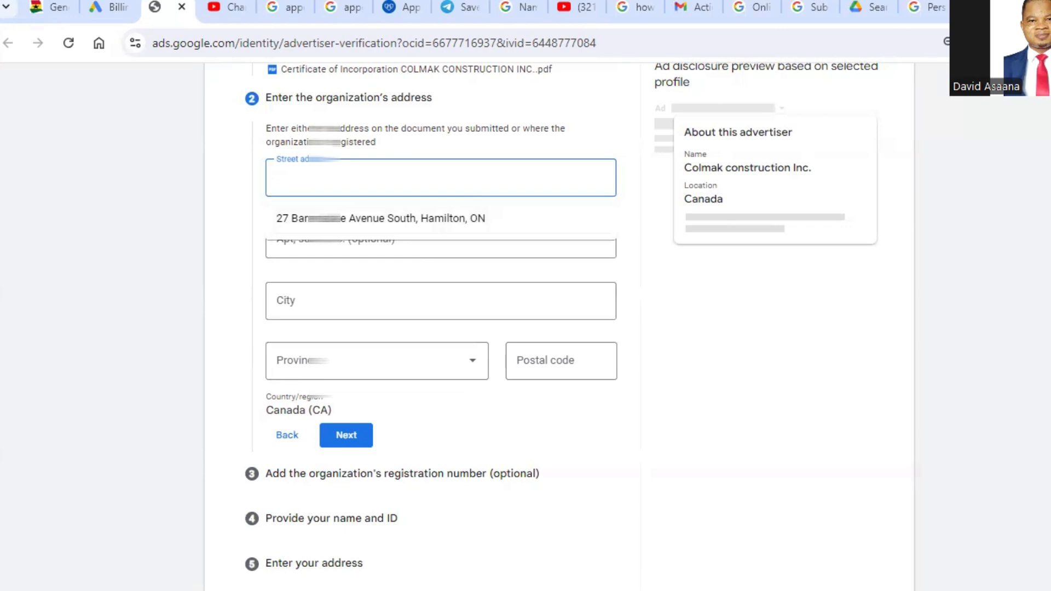
Step: Paste the organization's full registered address into the street address field
{"action": "key", "text": "alt+Tab"}
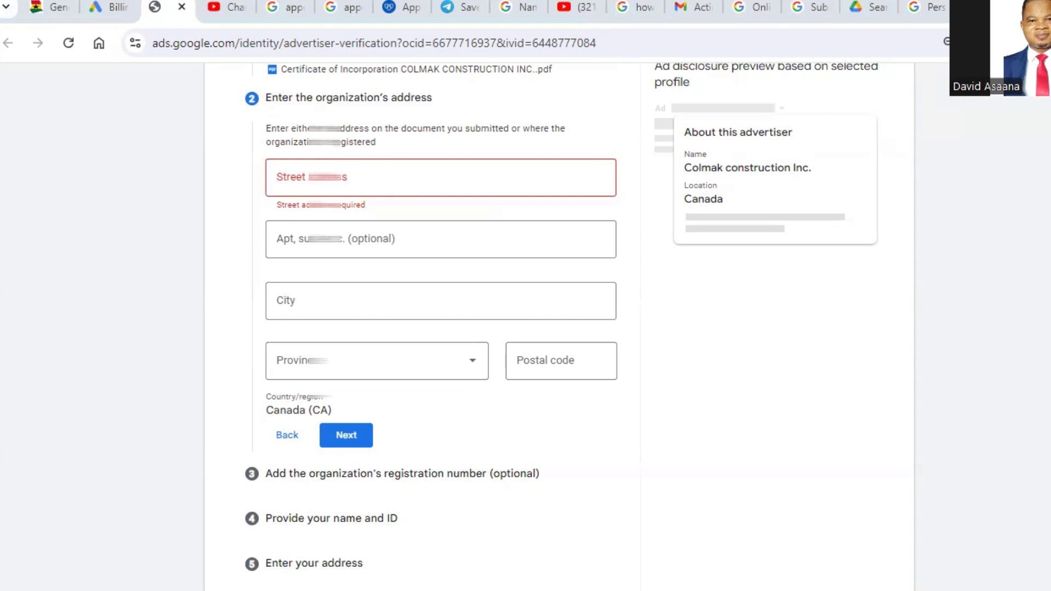
{"action": "left_click", "coordinate": [310, 175]}
{"action": "right_click", "coordinate": [310, 175]}
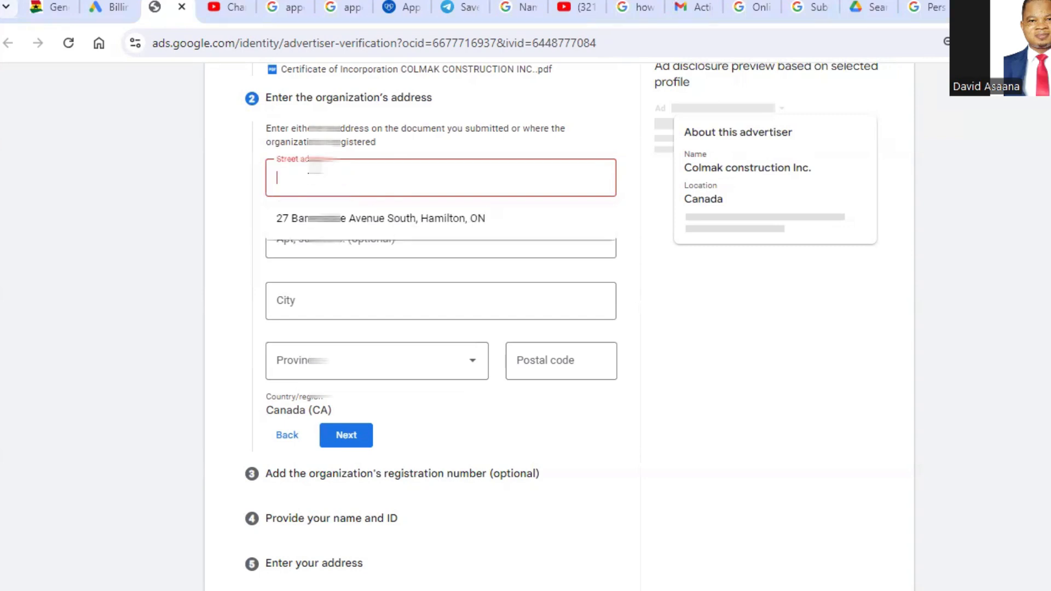
{"action": "left_click", "coordinate": [356, 331]}
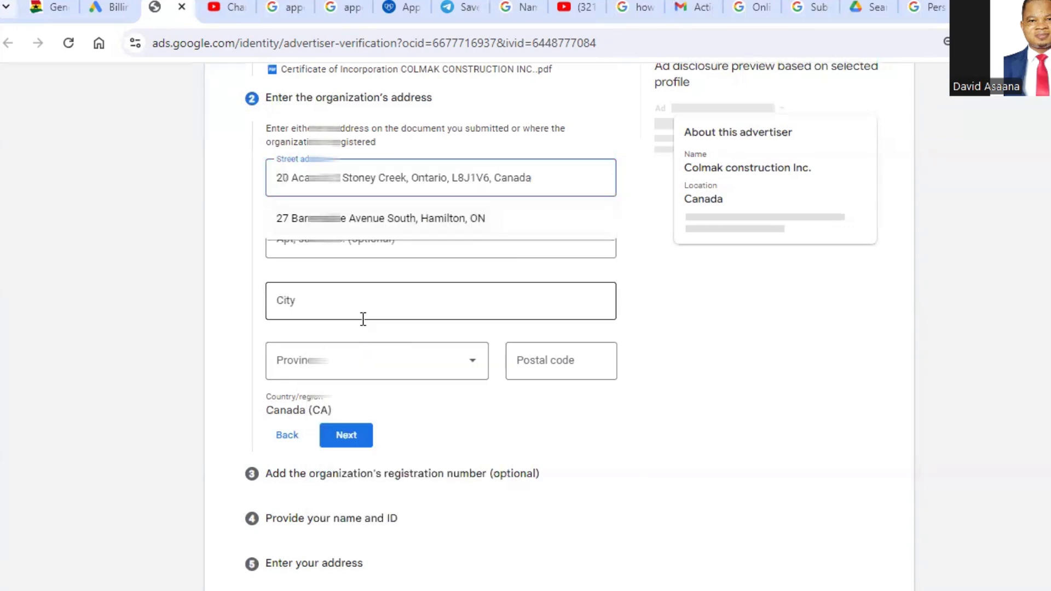
Step: Move the postal code out of the organization's street address and into the postal code field
{"action": "left_click", "coordinate": [705, 342]}
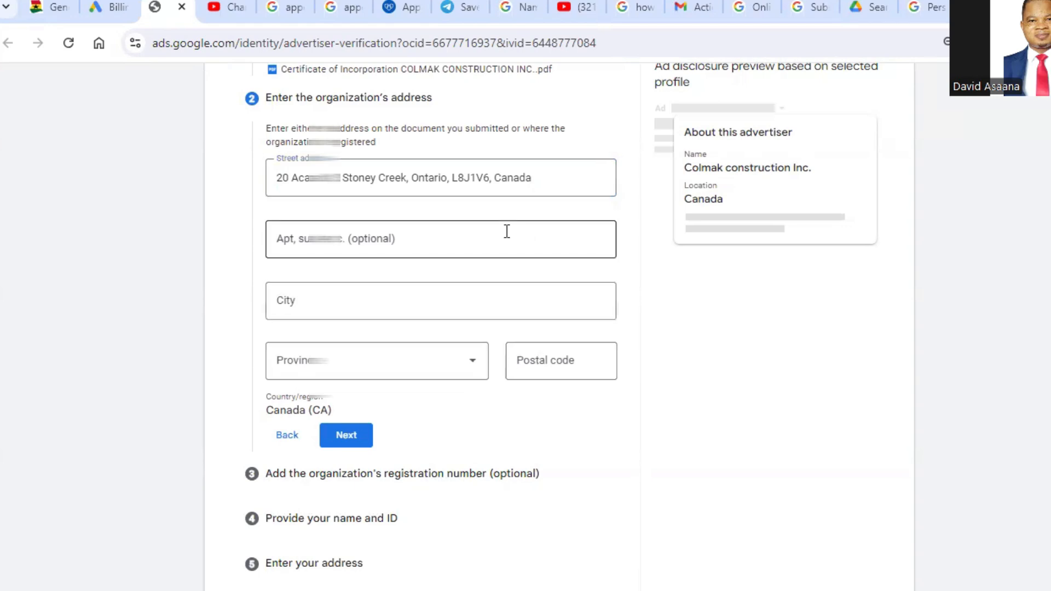
{"action": "left_click_drag", "start_coordinate": [452, 178], "coordinate": [493, 179]}
{"action": "right_click", "coordinate": [481, 183]}
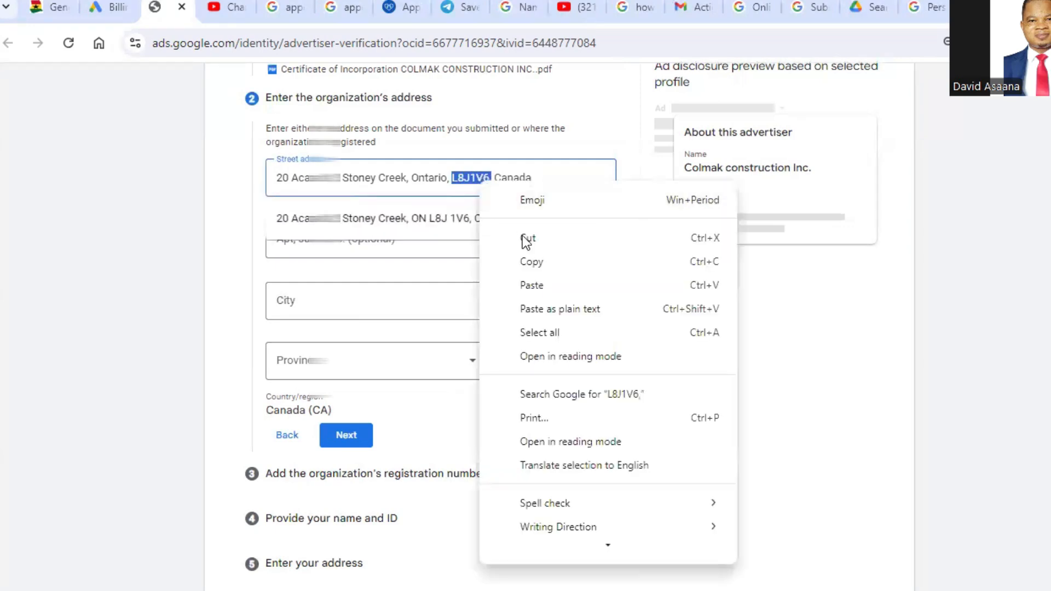
{"action": "left_click", "coordinate": [529, 238]}
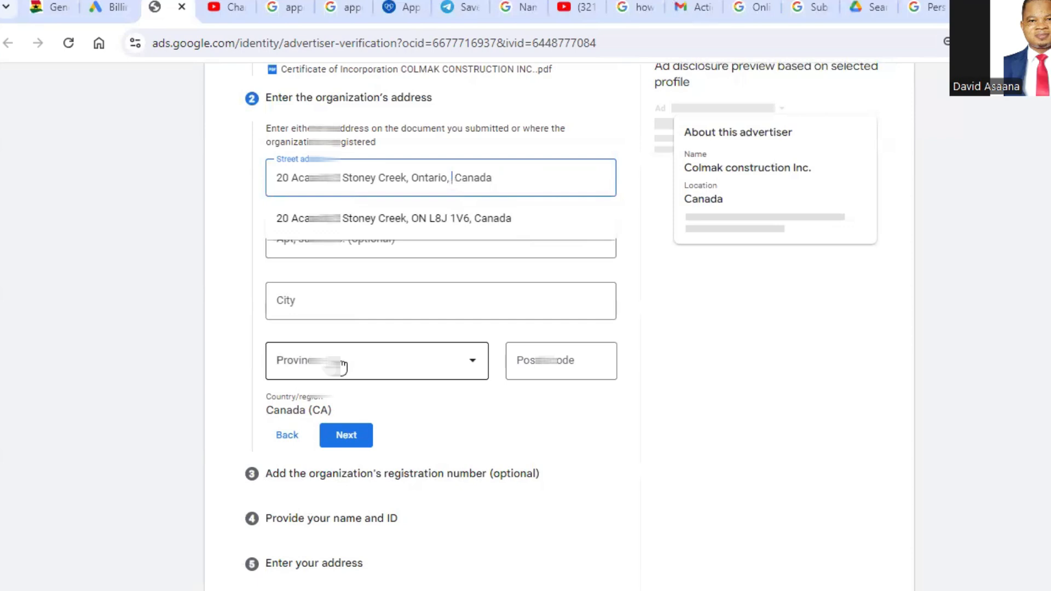
{"action": "left_click", "coordinate": [525, 361]}
{"action": "right_click", "coordinate": [564, 356]}
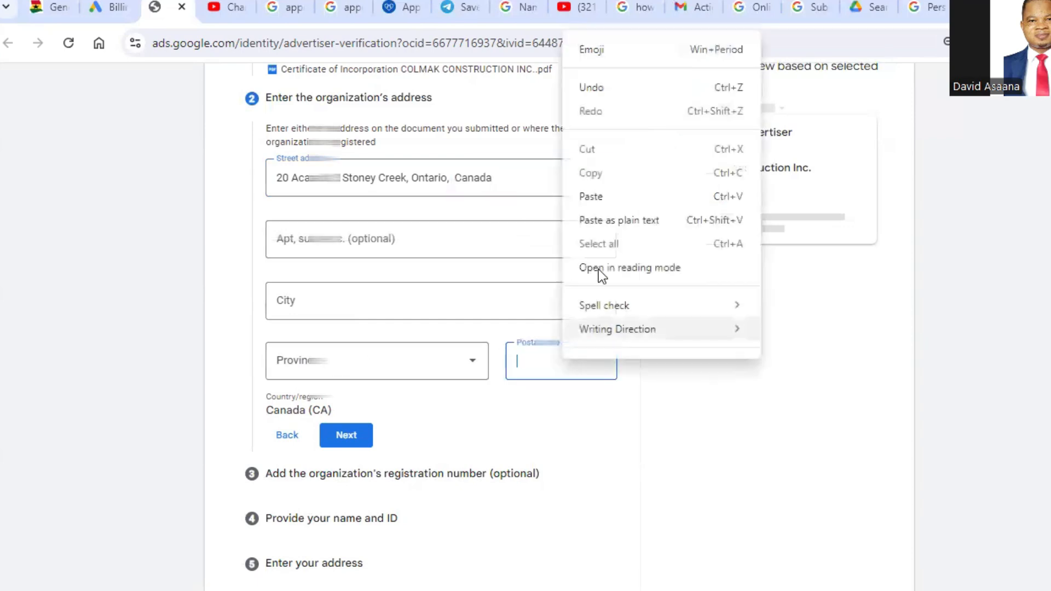
{"action": "left_click", "coordinate": [597, 192]}
{"action": "left_click", "coordinate": [665, 347]}
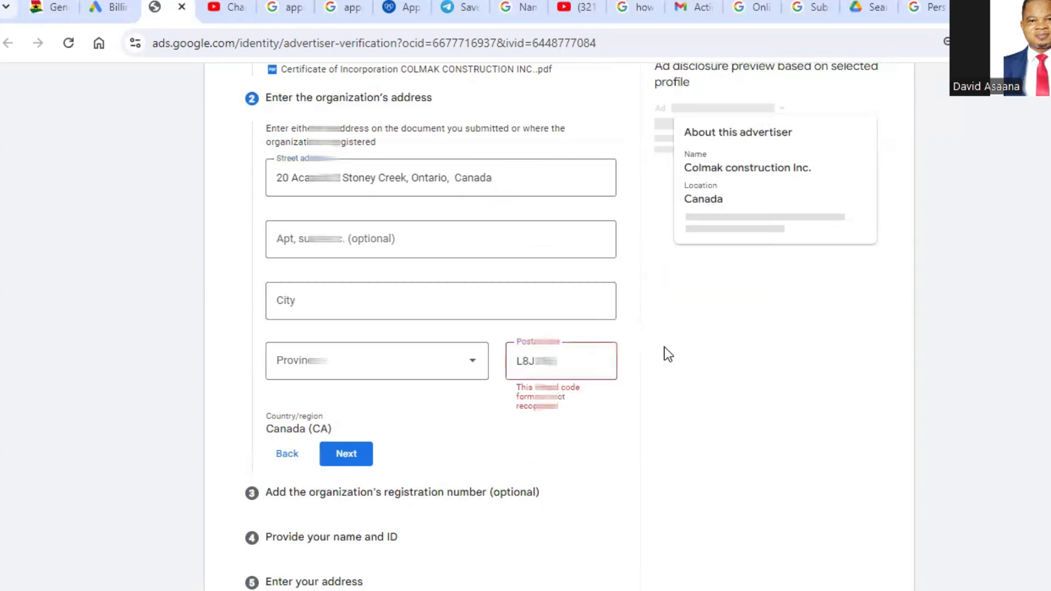
{"action": "left_click", "coordinate": [558, 365]}
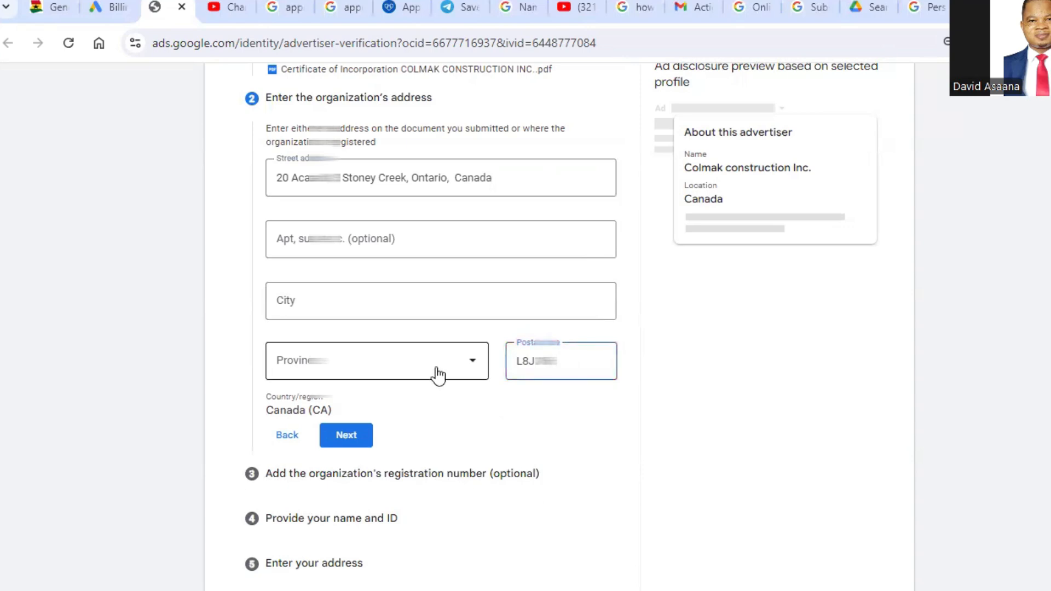
Step: Set the organization's province to Ontario and fill in Hamilton as the city from the saved address suggestion
{"action": "left_click", "coordinate": [400, 365]}
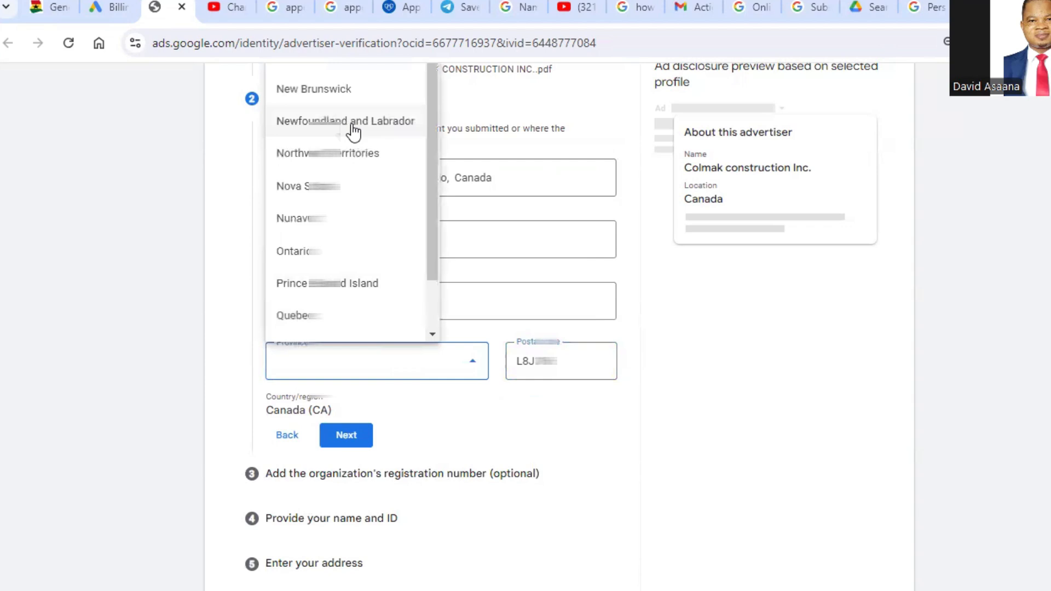
{"action": "scroll", "coordinate": [352, 132], "scroll_direction": "up", "scroll_amount": 5}
{"action": "scroll", "coordinate": [357, 214], "scroll_direction": "down", "scroll_amount": 1}
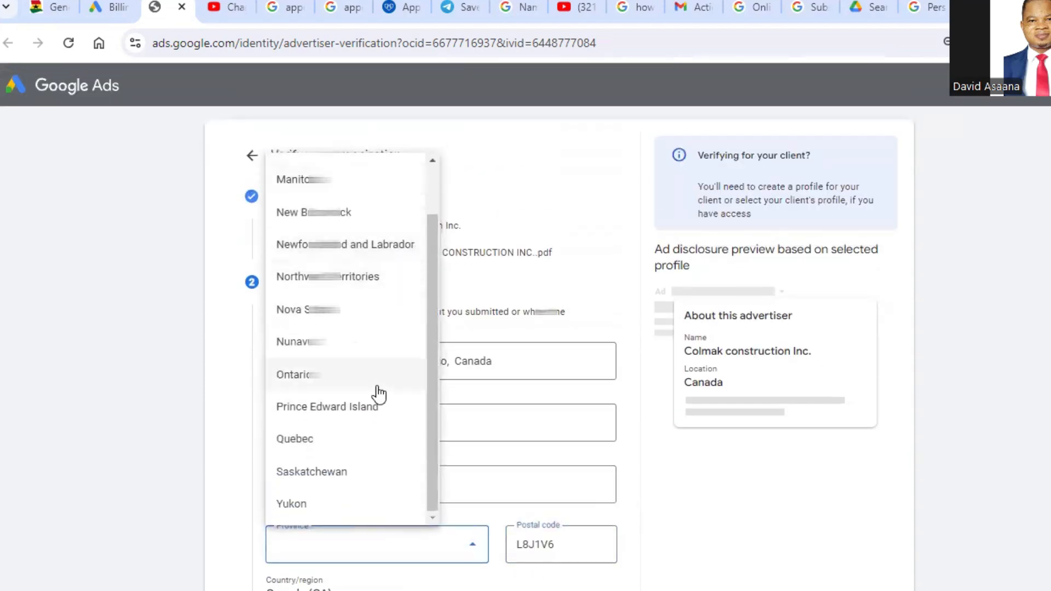
{"action": "left_click", "coordinate": [347, 377]}
{"action": "scroll", "coordinate": [383, 340], "scroll_direction": "down", "scroll_amount": 3}
{"action": "left_click", "coordinate": [357, 308]}
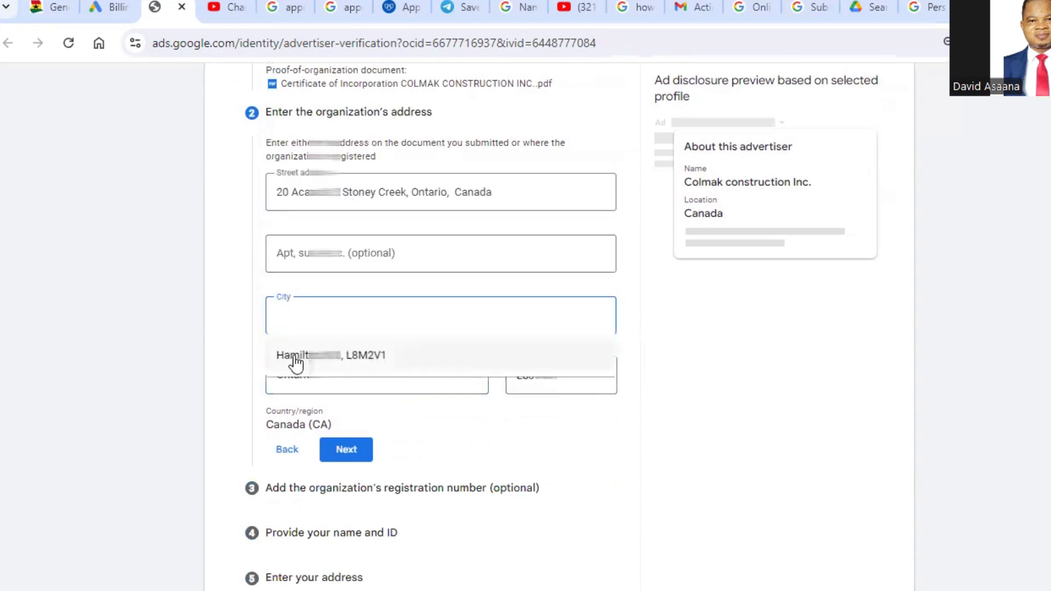
{"action": "left_click", "coordinate": [296, 359]}
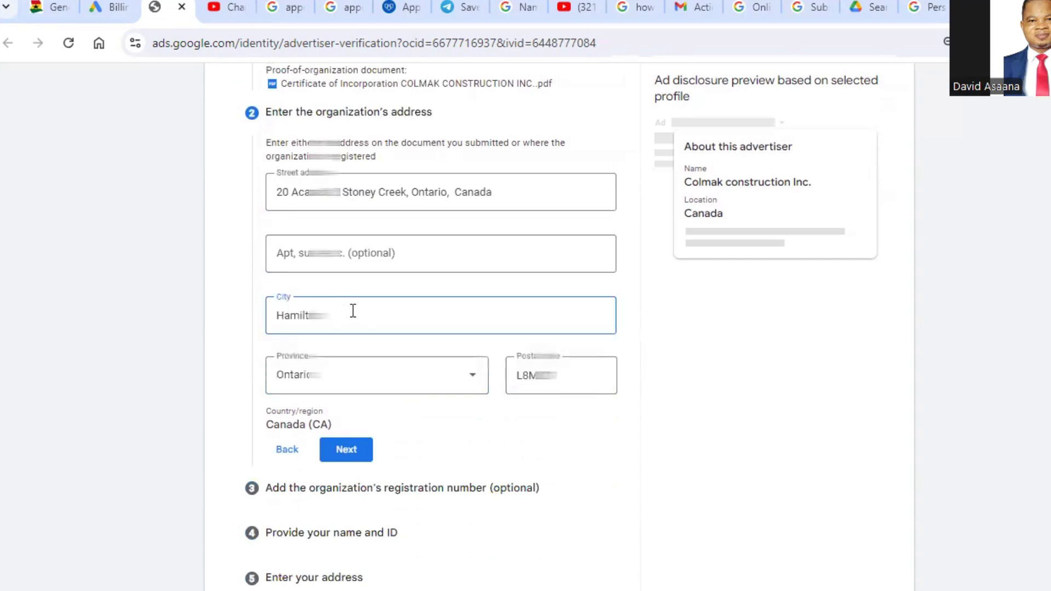
Step: Remove the country and province from the end of the organization's street address
{"action": "scroll", "coordinate": [414, 282], "scroll_direction": "up", "scroll_amount": 2}
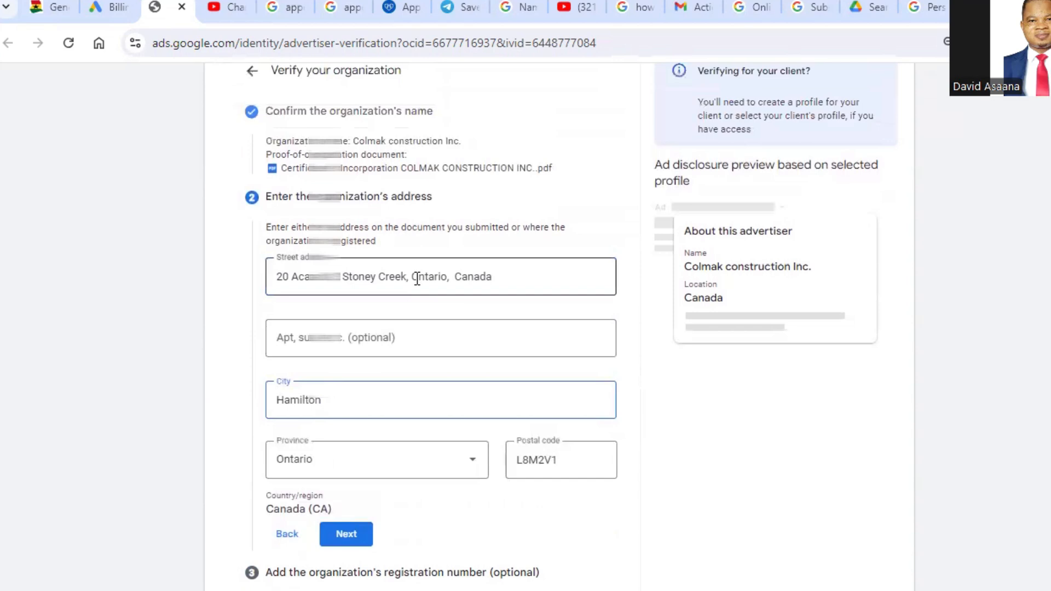
{"action": "left_click", "coordinate": [512, 277]}
{"action": "key", "text": "BackSpace"}
{"action": "key", "text": "BackSpace"}
{"action": "key", "text": "BackSpace"}
{"action": "key", "text": "BackSpace"}
{"action": "key", "text": "BackSpace"}
{"action": "key", "text": "BackSpace"}
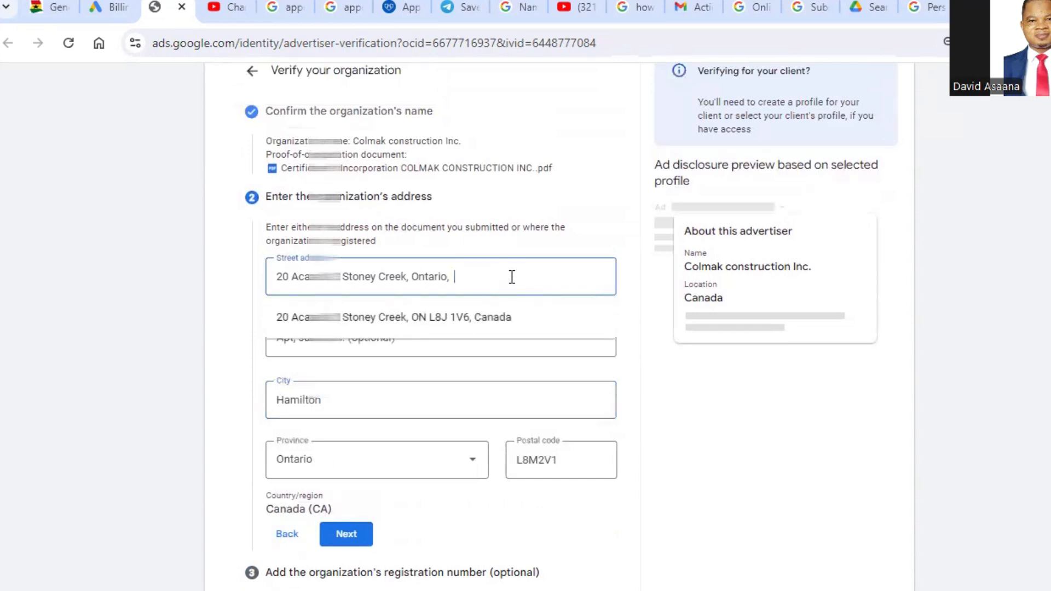
{"action": "key", "text": "BackSpace"}
{"action": "key", "text": "BackSpace"}
{"action": "key", "text": "BackSpace"}
{"action": "key", "text": "BackSpace"}
{"action": "key", "text": "BackSpace"}
{"action": "key", "text": "BackSpace"}
{"action": "key", "text": "BackSpace"}
{"action": "key", "text": "BackSpace"}
{"action": "key", "text": "BackSpace"}
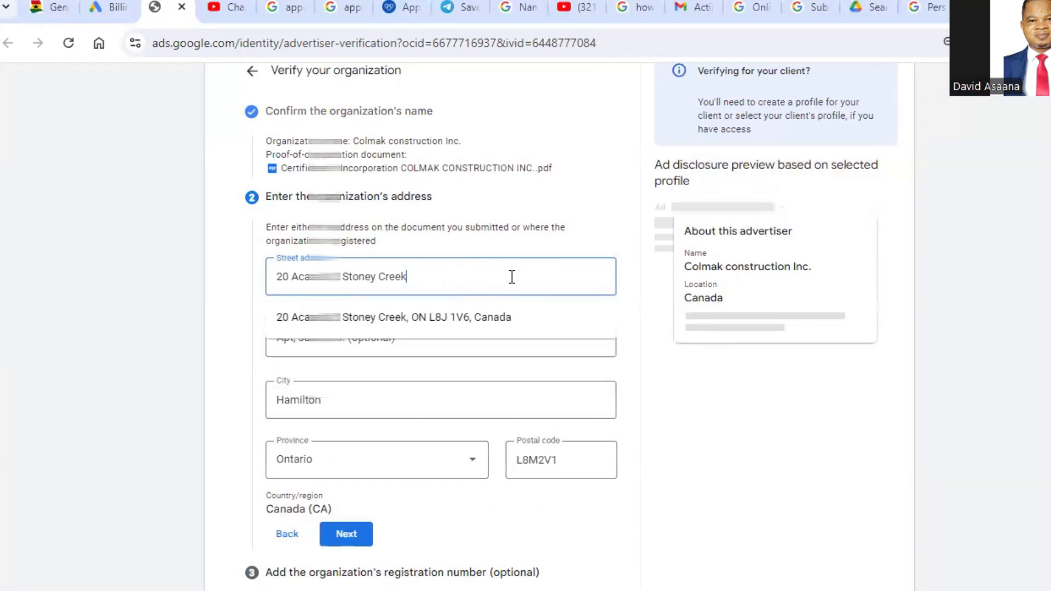
{"action": "left_click", "coordinate": [685, 356]}
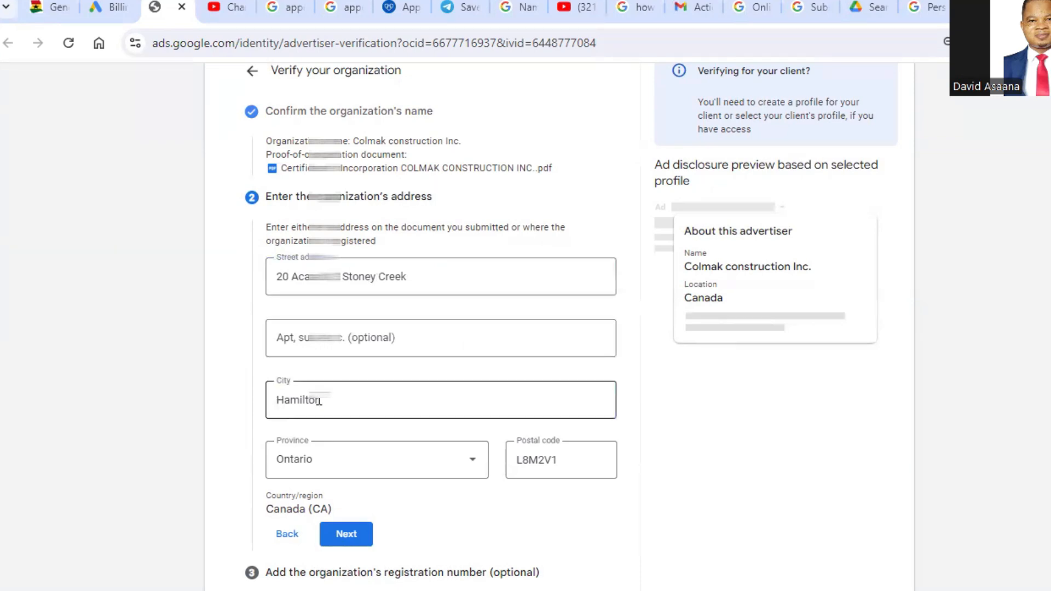
Step: Correct the postal code to the organization's registered one, submit the address, and confirm it in the suggested format
{"action": "scroll", "coordinate": [307, 469], "scroll_direction": "down", "scroll_amount": 1}
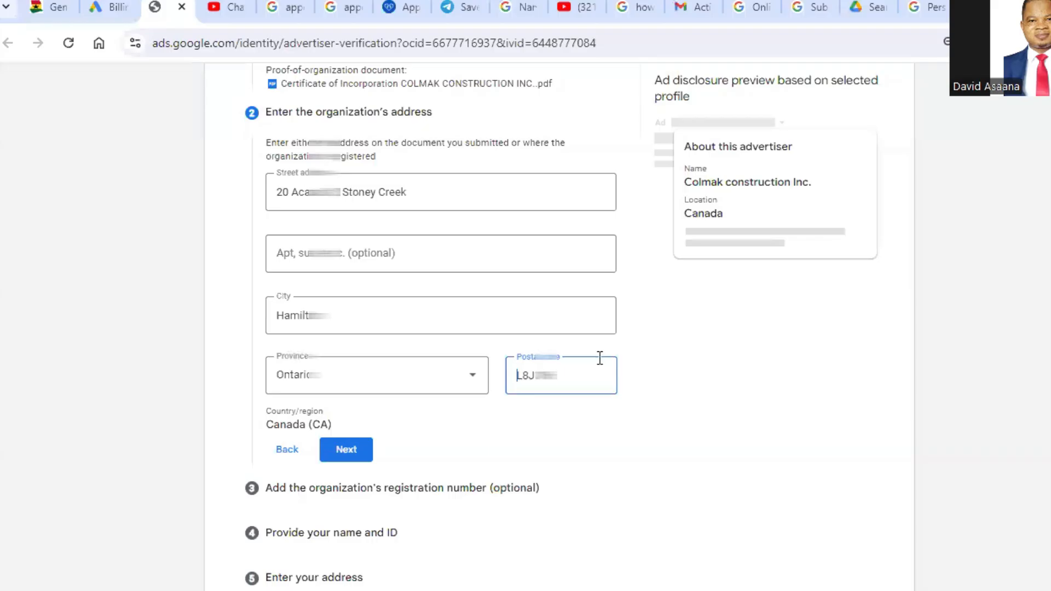
{"action": "left_click", "coordinate": [391, 273]}
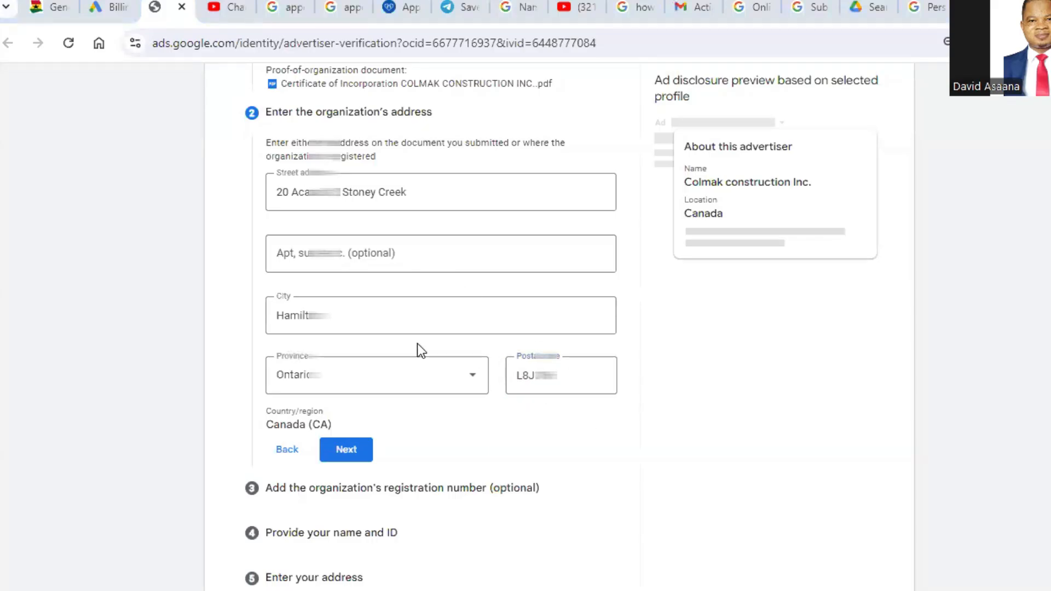
{"action": "scroll", "coordinate": [450, 392], "scroll_direction": "down", "scroll_amount": 1}
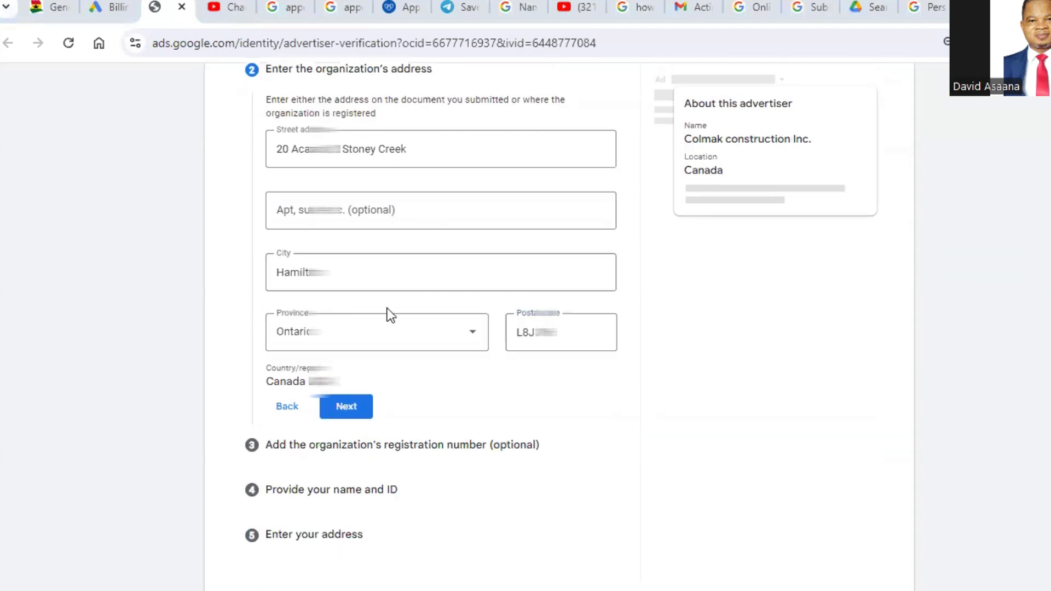
{"action": "left_click", "coordinate": [345, 402]}
{"action": "left_click", "coordinate": [350, 415]}
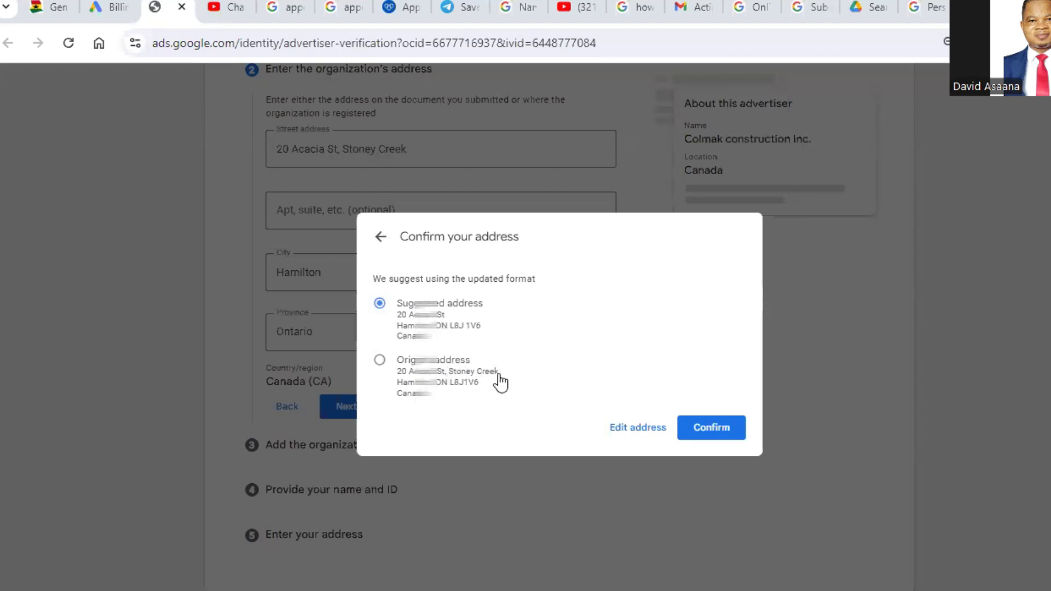
{"action": "left_click", "coordinate": [711, 432]}
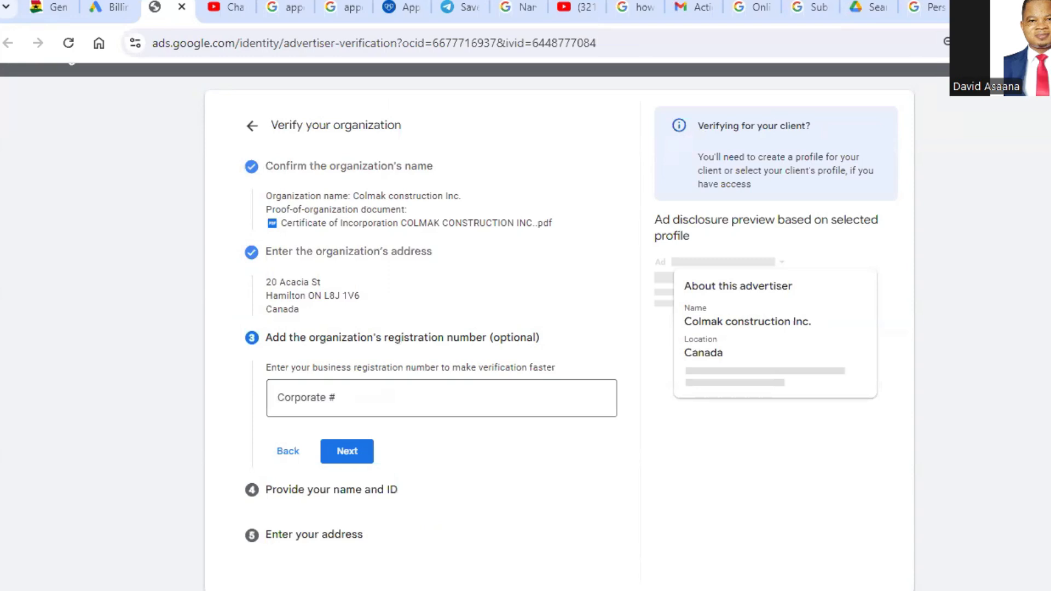
Step: Paste the organization's corporate registration number and continue to the name and ID section
{"action": "left_click", "coordinate": [484, 386]}
{"action": "key", "text": "ctrl+v"}
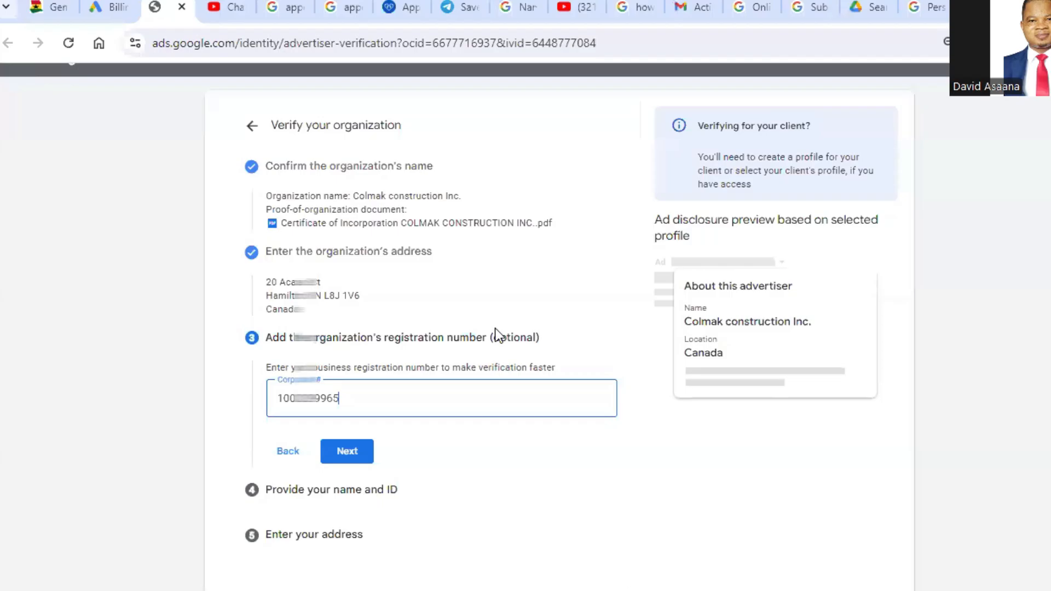
{"action": "left_click", "coordinate": [349, 456]}
{"action": "left_click", "coordinate": [348, 455]}
Step: Enter the representative's full name exactly as it appears on the ID document
{"action": "scroll", "coordinate": [385, 438], "scroll_direction": "down", "scroll_amount": 3}
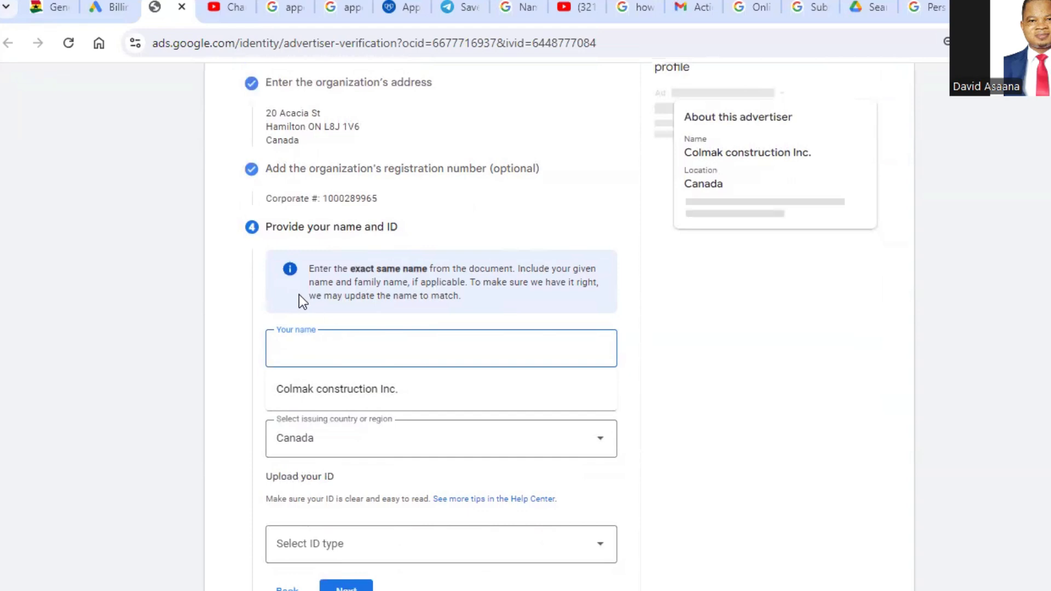
{"action": "scroll", "coordinate": [310, 318], "scroll_direction": "down", "scroll_amount": 2}
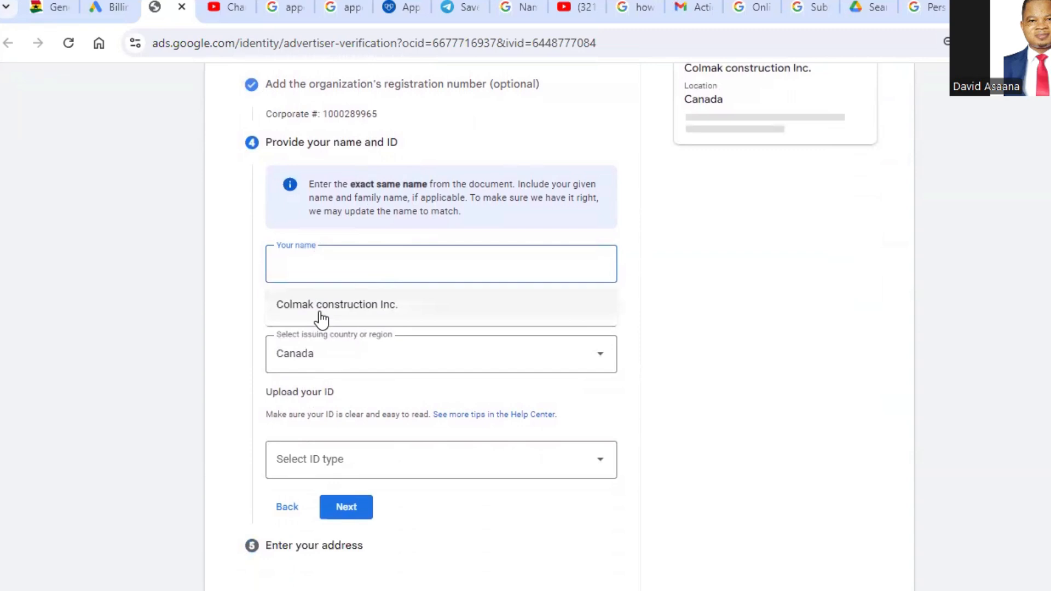
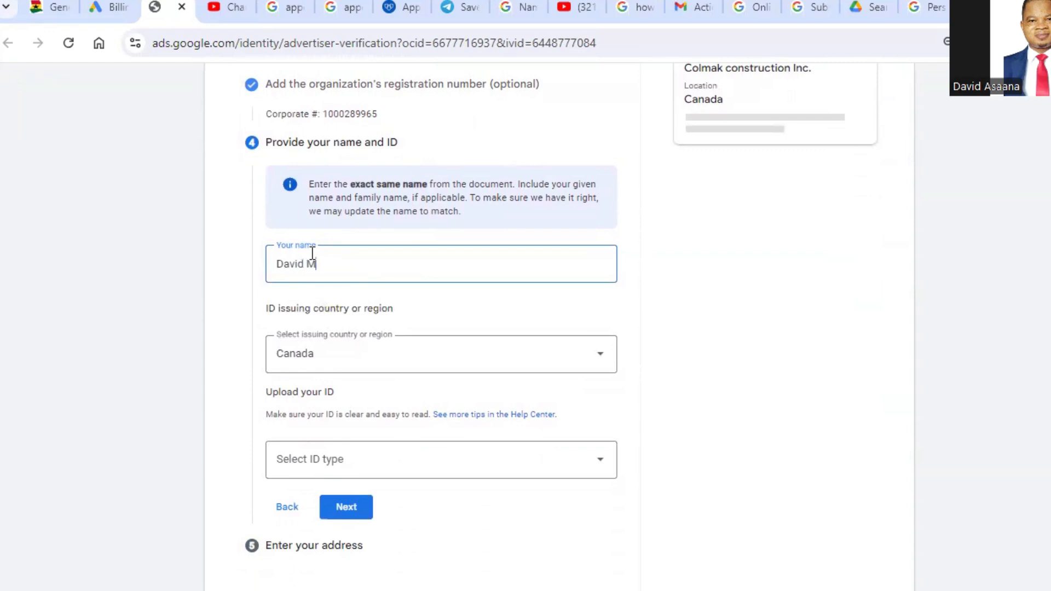
{"action": "left_click", "coordinate": [688, 310]}
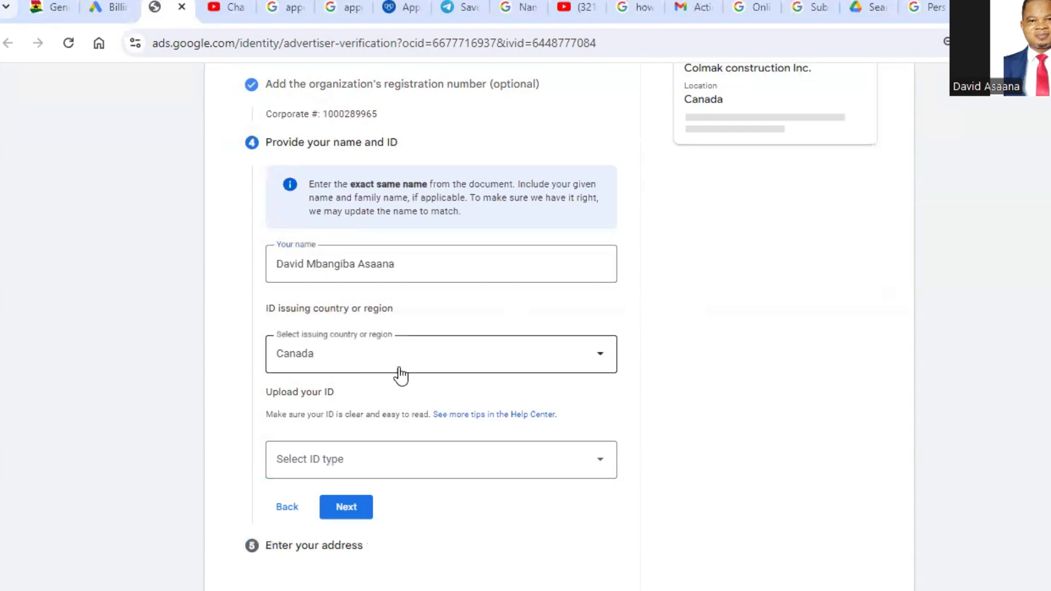
Step: Select Ghana as the ID issuing country
{"action": "left_click", "coordinate": [550, 369]}
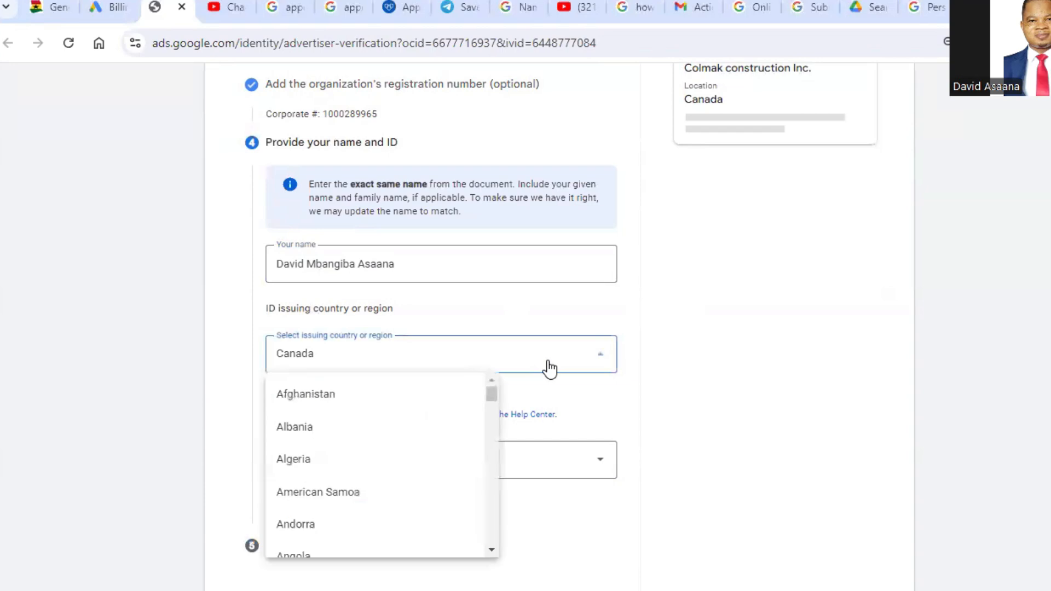
{"action": "scroll", "coordinate": [405, 424], "scroll_direction": "down", "scroll_amount": 12}
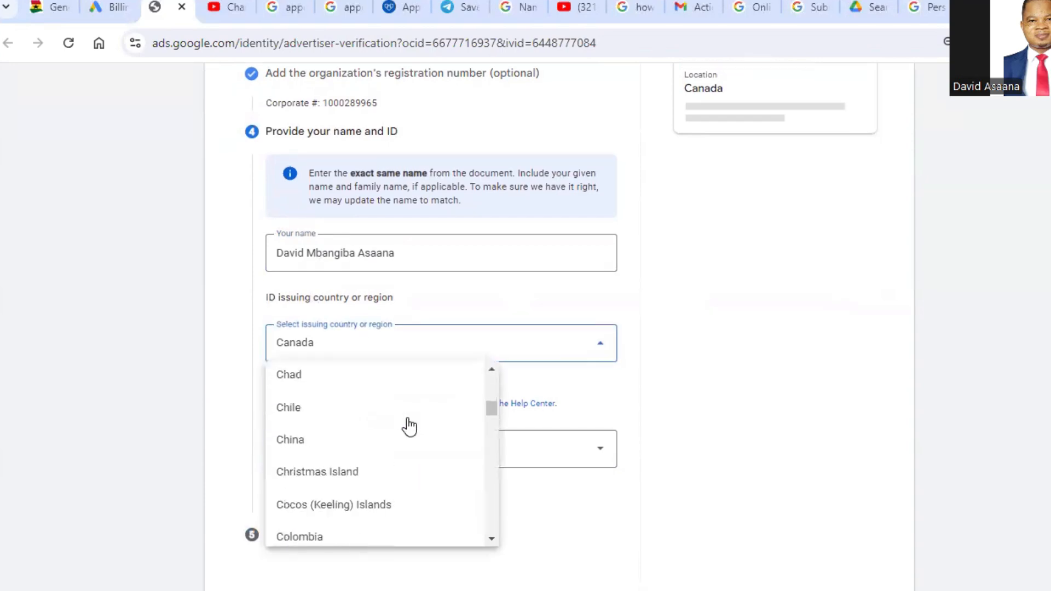
{"action": "scroll", "coordinate": [342, 459], "scroll_direction": "down", "scroll_amount": 5}
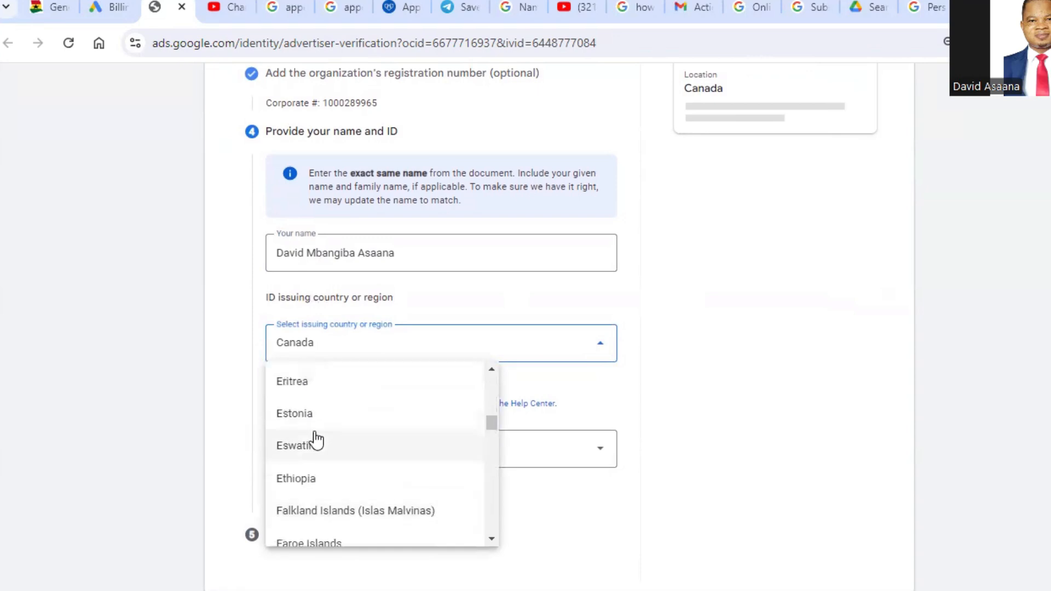
{"action": "scroll", "coordinate": [322, 436], "scroll_direction": "down", "scroll_amount": 3}
{"action": "scroll", "coordinate": [326, 437], "scroll_direction": "down", "scroll_amount": 5}
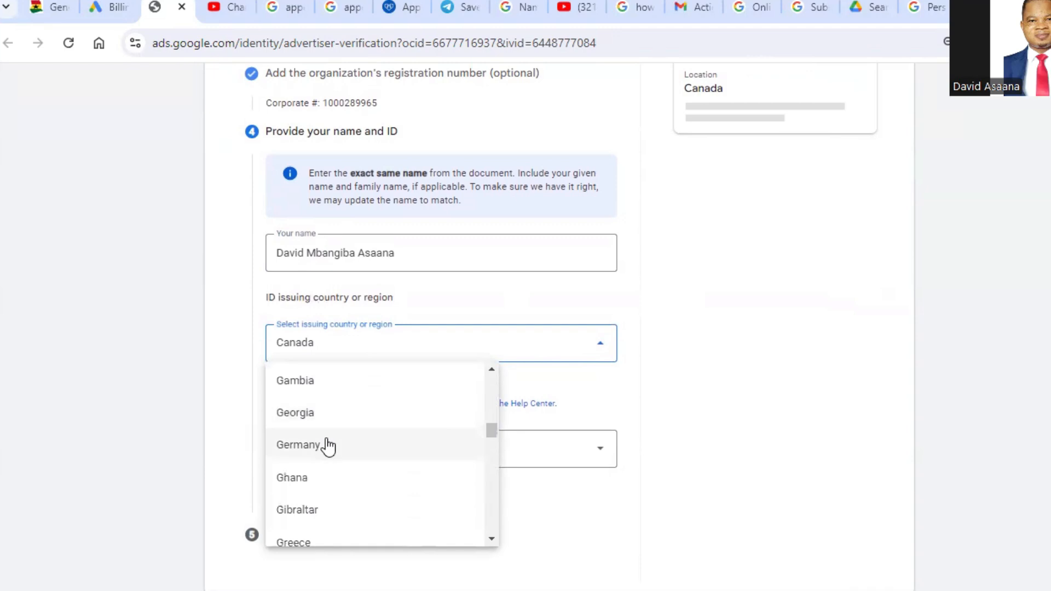
{"action": "left_click", "coordinate": [323, 474]}
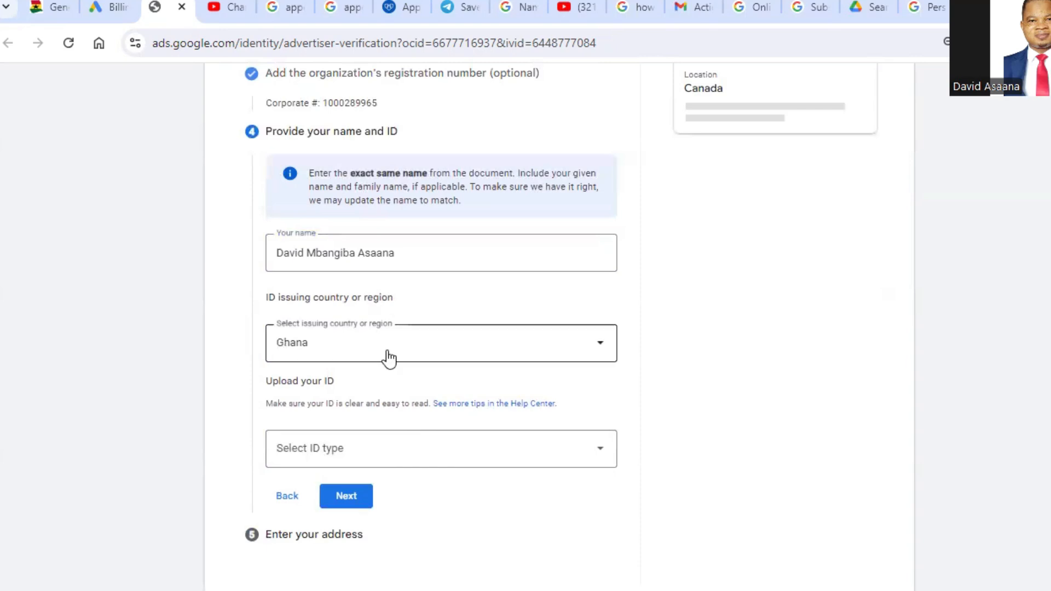
Step: Choose National Identity Card as the ID type to upload
{"action": "left_click", "coordinate": [399, 455]}
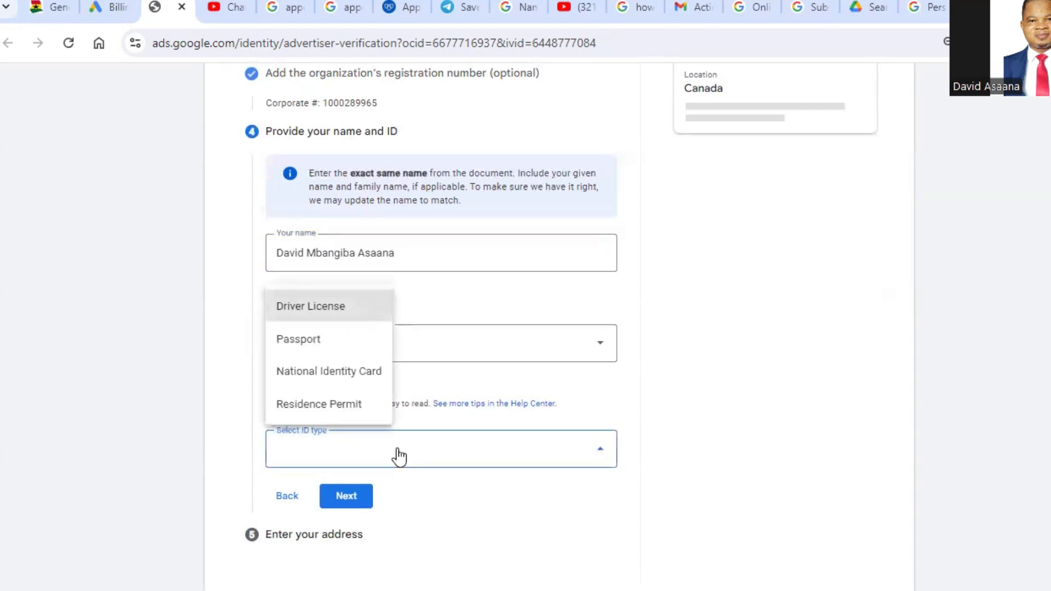
{"action": "left_click", "coordinate": [328, 372]}
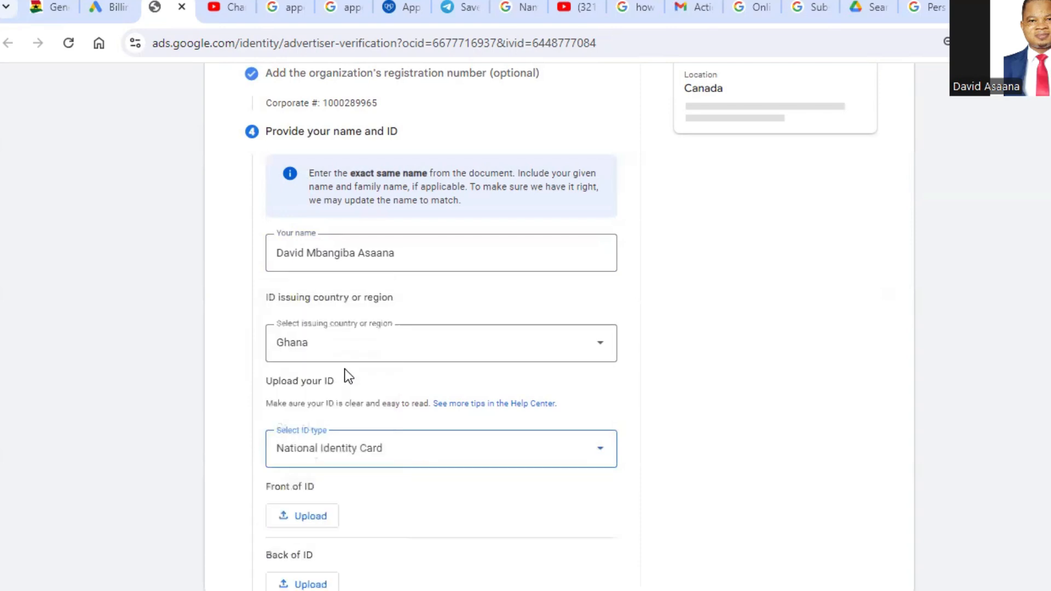
{"action": "scroll", "coordinate": [361, 384], "scroll_direction": "down", "scroll_amount": 2}
{"action": "scroll", "coordinate": [344, 368], "scroll_direction": "up", "scroll_amount": 1}
{"action": "scroll", "coordinate": [344, 369], "scroll_direction": "down", "scroll_amount": 1}
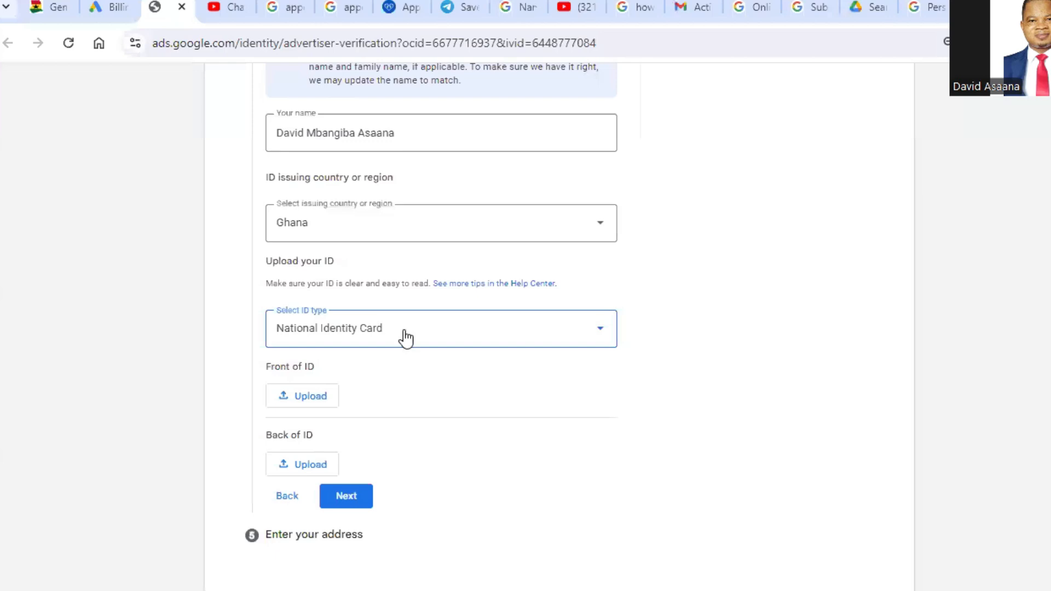
{"action": "left_click", "coordinate": [406, 338]}
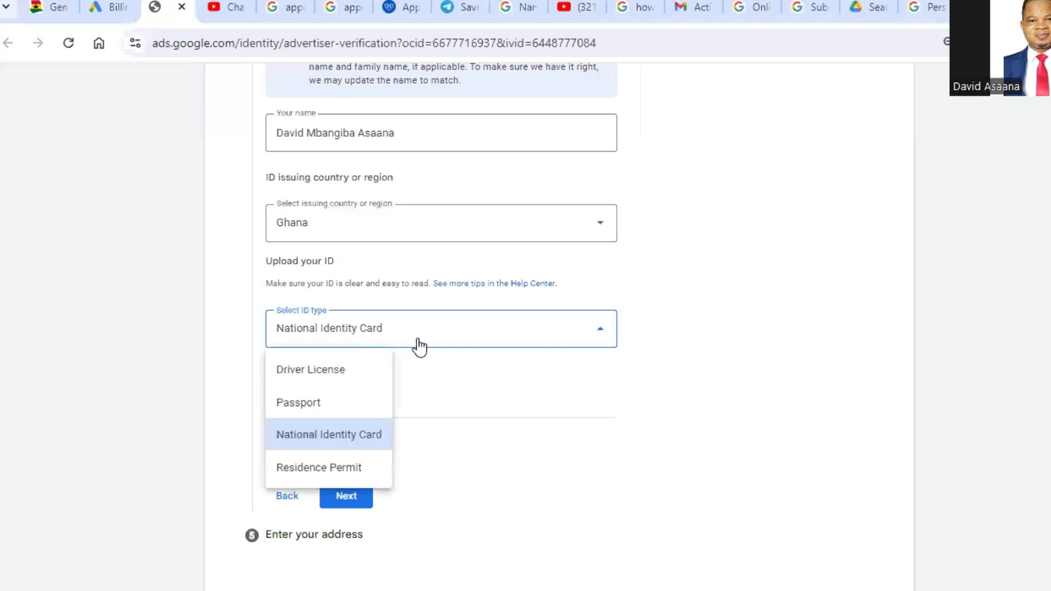
{"action": "left_click", "coordinate": [491, 376]}
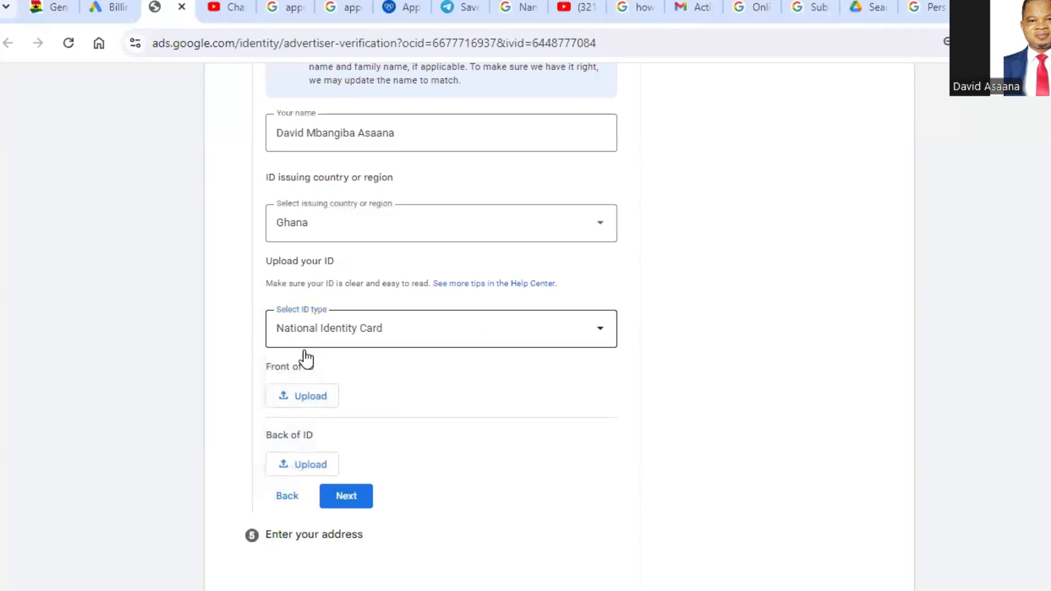
Step: Try to upload the Ghana national ID image from the desktop's ID CARDS folder as the front of the ID
{"action": "left_click", "coordinate": [318, 397]}
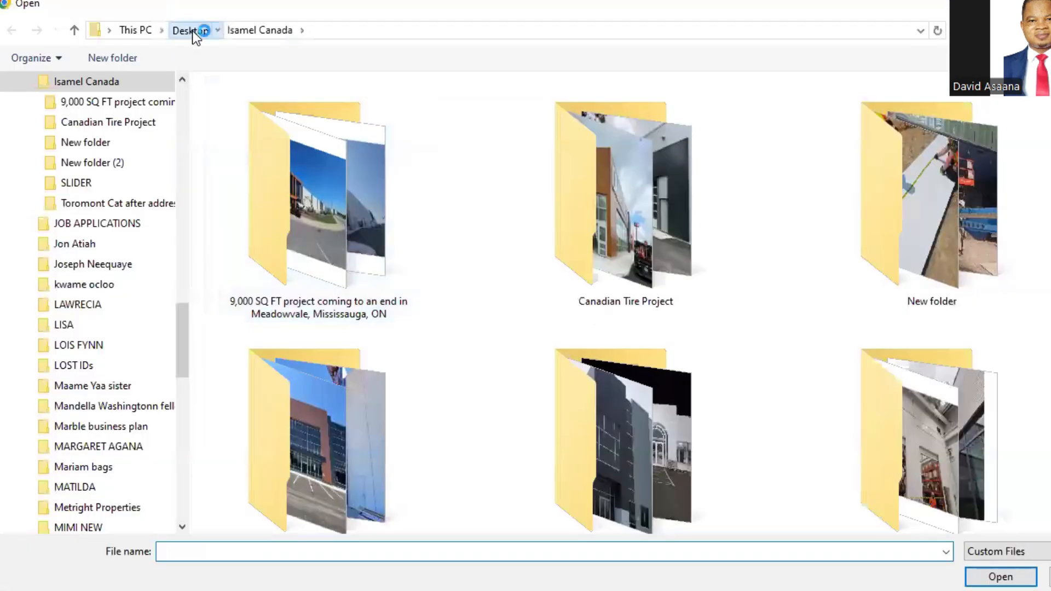
{"action": "left_click", "coordinate": [192, 31]}
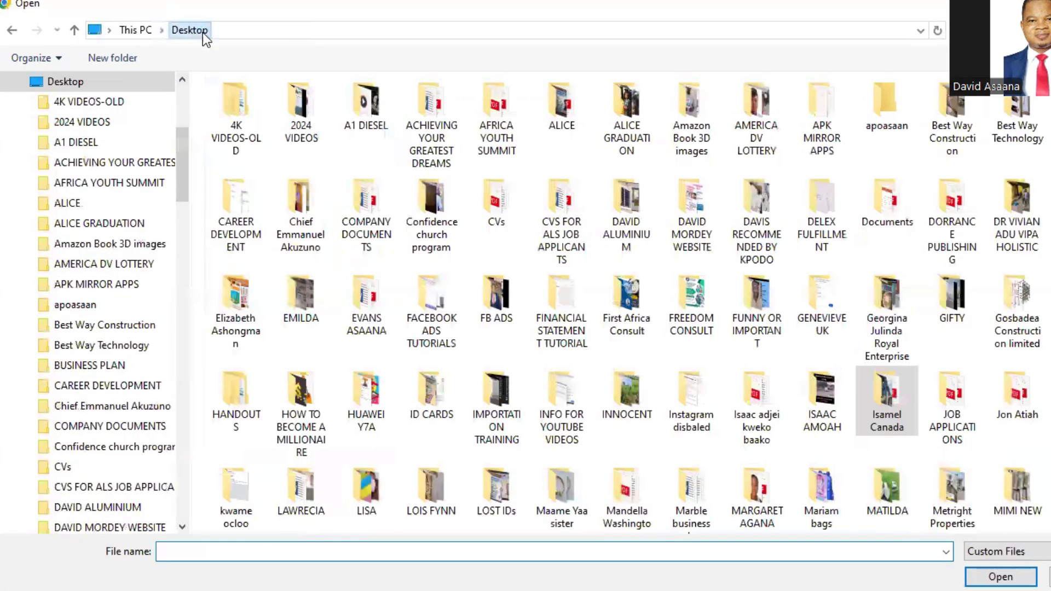
{"action": "scroll", "coordinate": [767, 350], "scroll_direction": "down", "scroll_amount": 3}
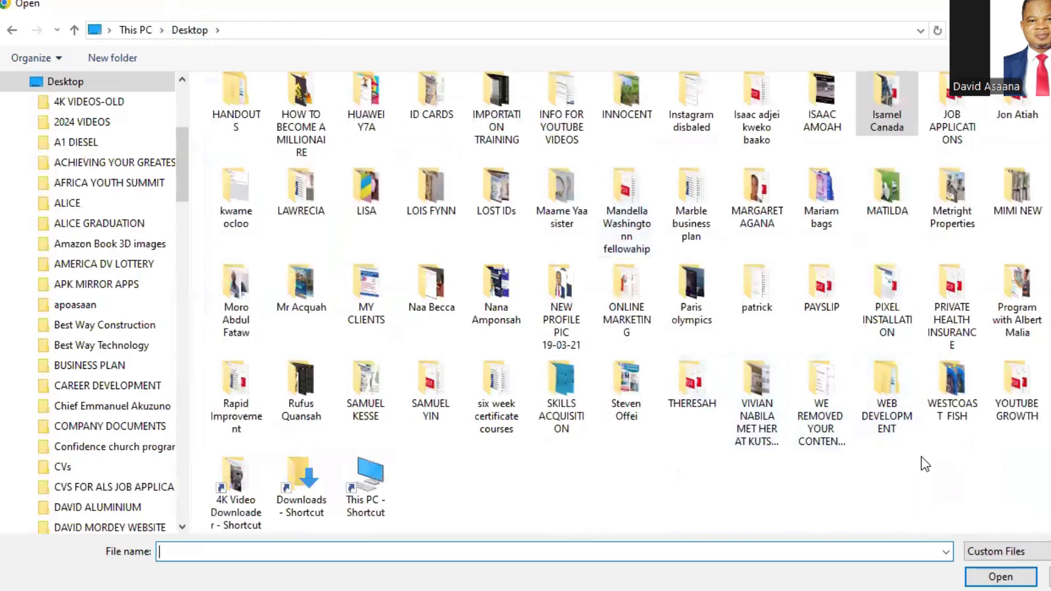
{"action": "double_click", "coordinate": [431, 93]}
{"action": "left_click", "coordinate": [342, 133]}
{"action": "left_click", "coordinate": [1001, 577]}
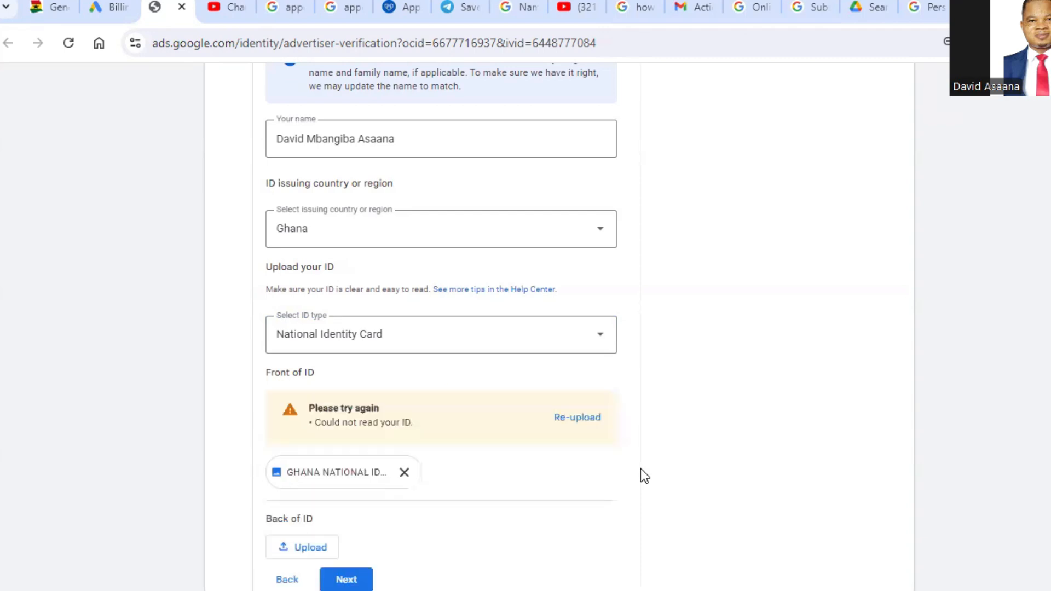
Step: Upload Ghana National ID card-Back.pdf as the back of the ID and continue to the representative's address section
{"action": "scroll", "coordinate": [470, 421], "scroll_direction": "down", "scroll_amount": 2}
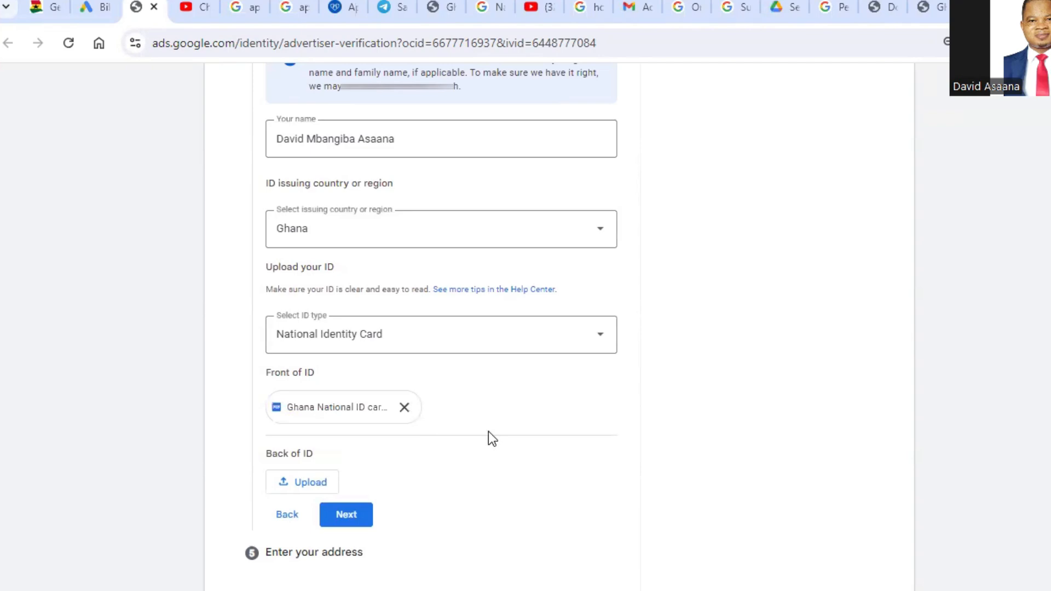
{"action": "left_click", "coordinate": [298, 482]}
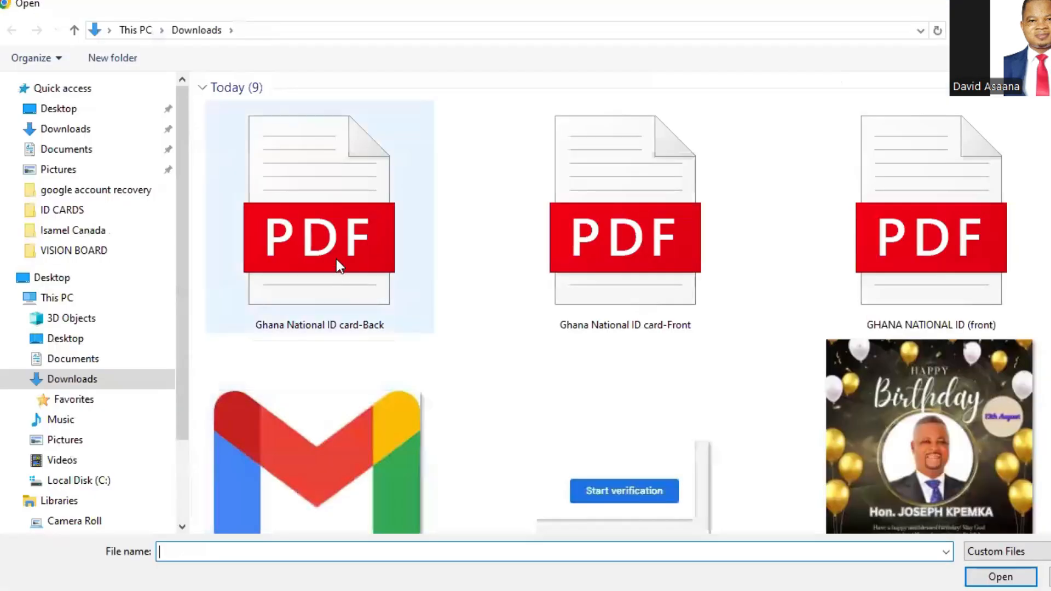
{"action": "left_click", "coordinate": [336, 258]}
{"action": "left_click", "coordinate": [1001, 578]}
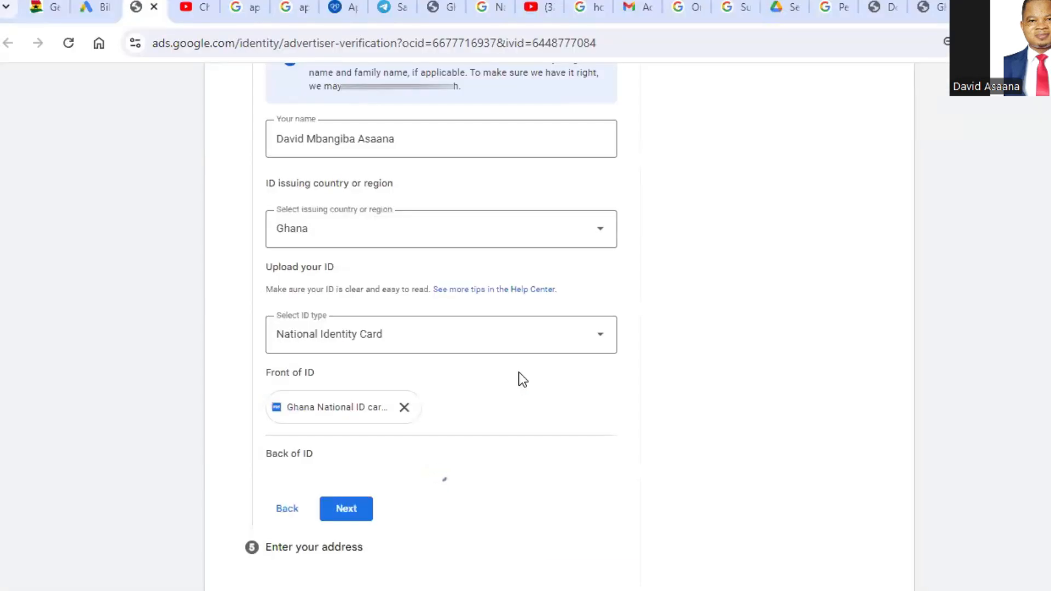
{"action": "scroll", "coordinate": [492, 398], "scroll_direction": "down", "scroll_amount": 1}
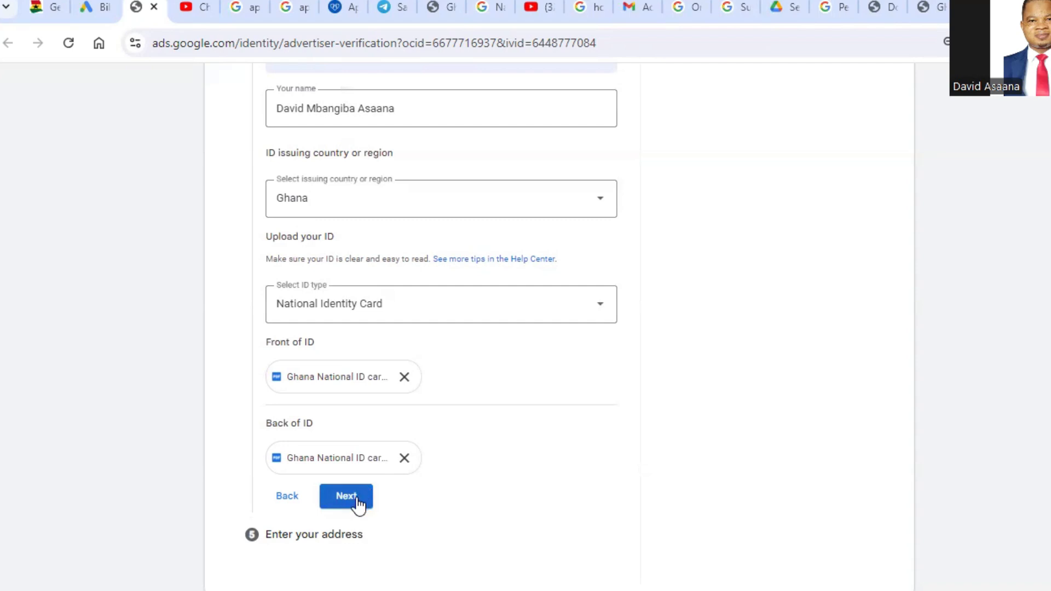
{"action": "scroll", "coordinate": [373, 472], "scroll_direction": "up", "scroll_amount": 1}
{"action": "scroll", "coordinate": [374, 472], "scroll_direction": "down", "scroll_amount": 1}
{"action": "left_click", "coordinate": [353, 497]}
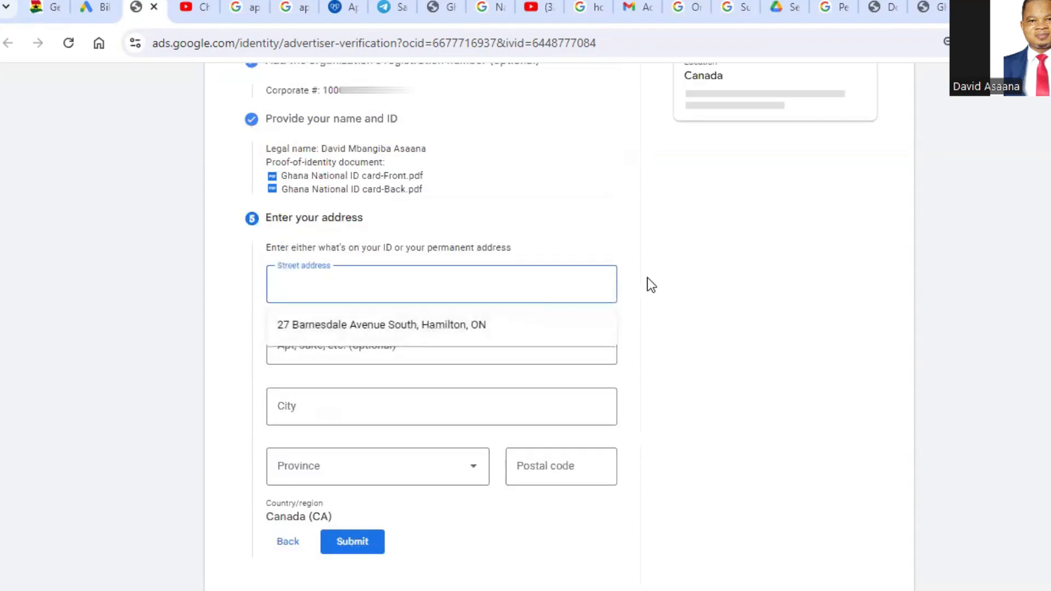
Step: Reopen the name and ID section to check the entered details and uploaded files, and return to the address section
{"action": "left_click", "coordinate": [695, 275]}
{"action": "left_click", "coordinate": [412, 282]}
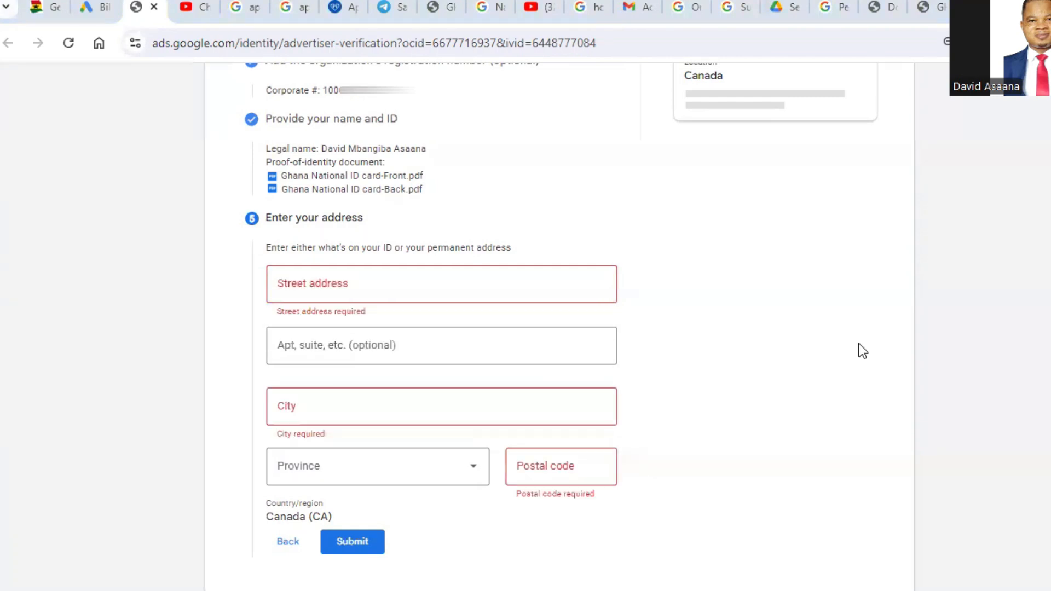
{"action": "scroll", "coordinate": [547, 271], "scroll_direction": "up", "scroll_amount": 3}
{"action": "scroll", "coordinate": [485, 329], "scroll_direction": "down", "scroll_amount": 1}
{"action": "scroll", "coordinate": [481, 324], "scroll_direction": "down", "scroll_amount": 2}
{"action": "left_click", "coordinate": [288, 543]}
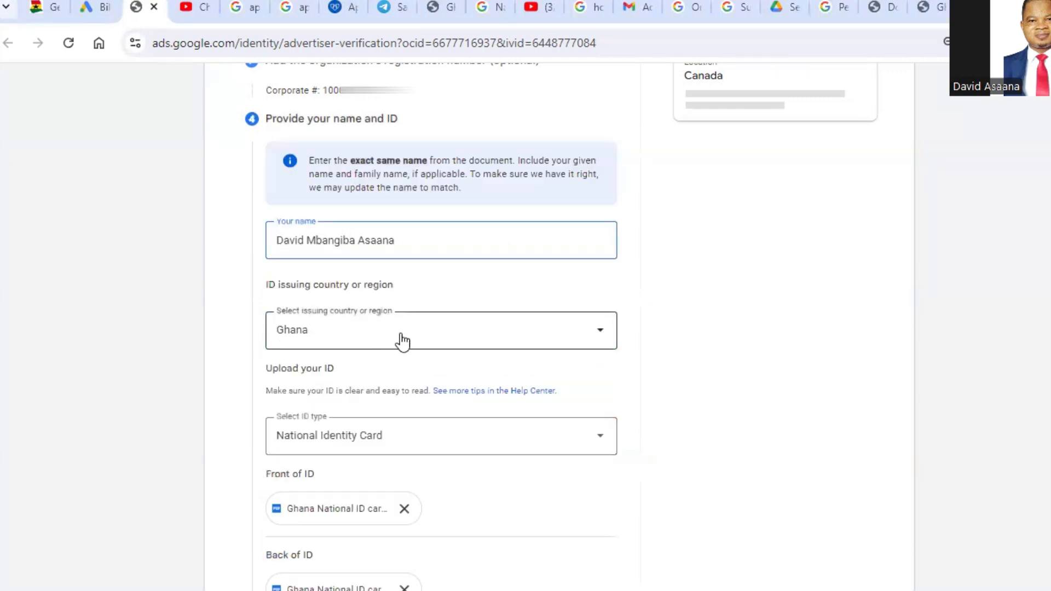
{"action": "scroll", "coordinate": [373, 397], "scroll_direction": "down", "scroll_amount": 3}
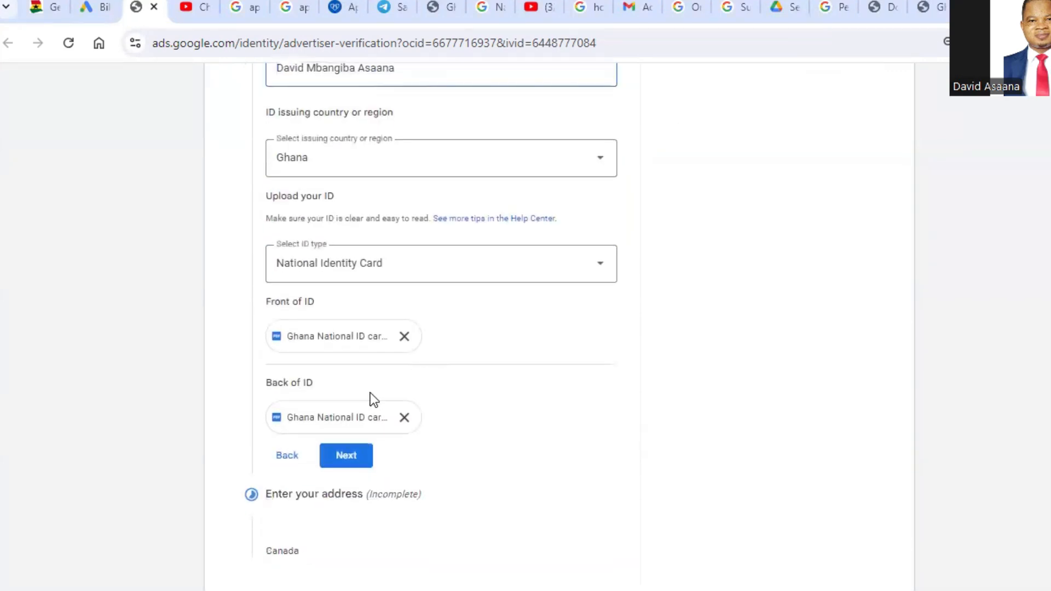
{"action": "left_click", "coordinate": [347, 459]}
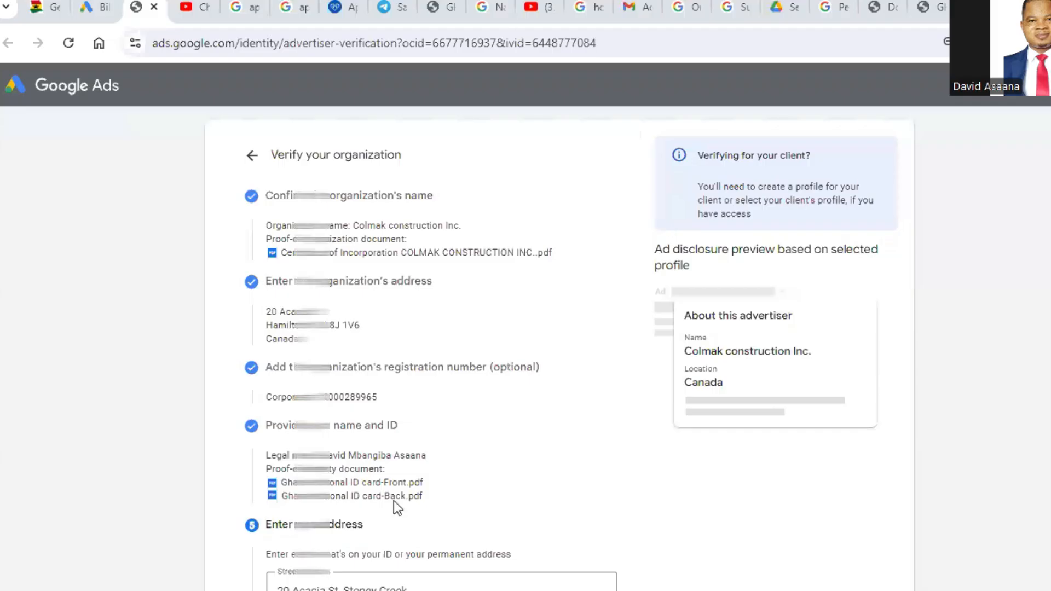
Step: Review the organization's name, document, address and registration number, plus the representative's name, ID files and address, before submitting
{"action": "scroll", "coordinate": [385, 146], "scroll_direction": "down", "scroll_amount": 2}
{"action": "scroll", "coordinate": [382, 152], "scroll_direction": "up", "scroll_amount": 2}
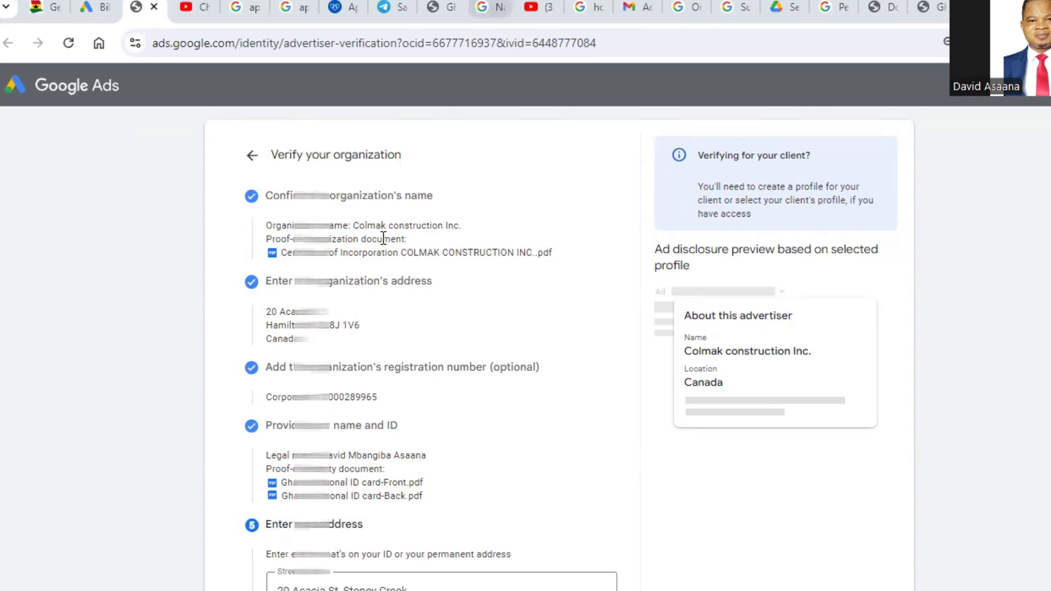
{"action": "scroll", "coordinate": [364, 300], "scroll_direction": "down", "scroll_amount": 1}
{"action": "scroll", "coordinate": [363, 300], "scroll_direction": "down", "scroll_amount": 1}
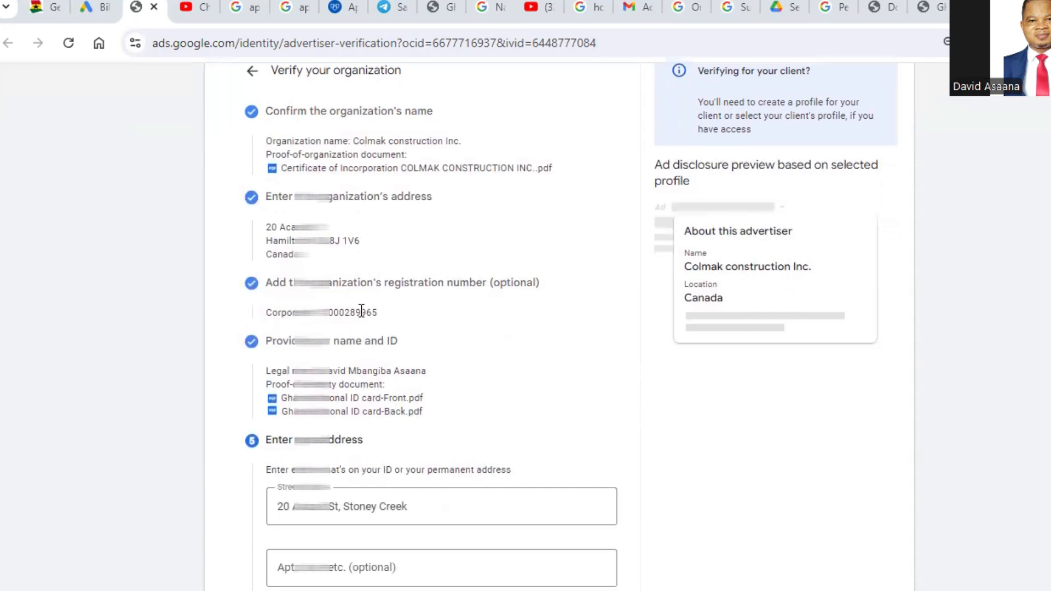
{"action": "scroll", "coordinate": [400, 273], "scroll_direction": "down", "scroll_amount": 1}
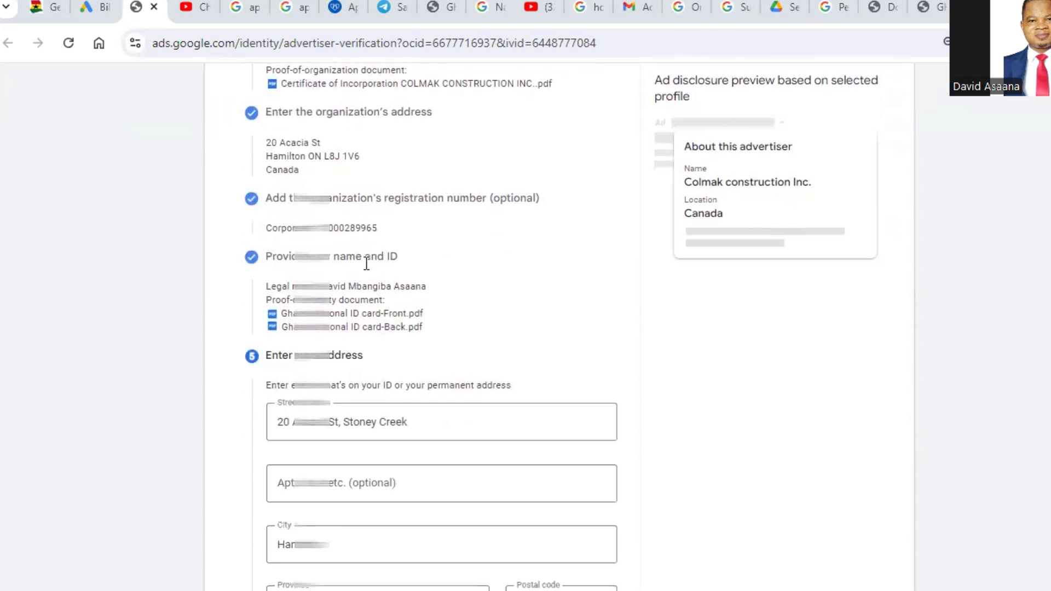
{"action": "scroll", "coordinate": [355, 284], "scroll_direction": "down", "scroll_amount": 1}
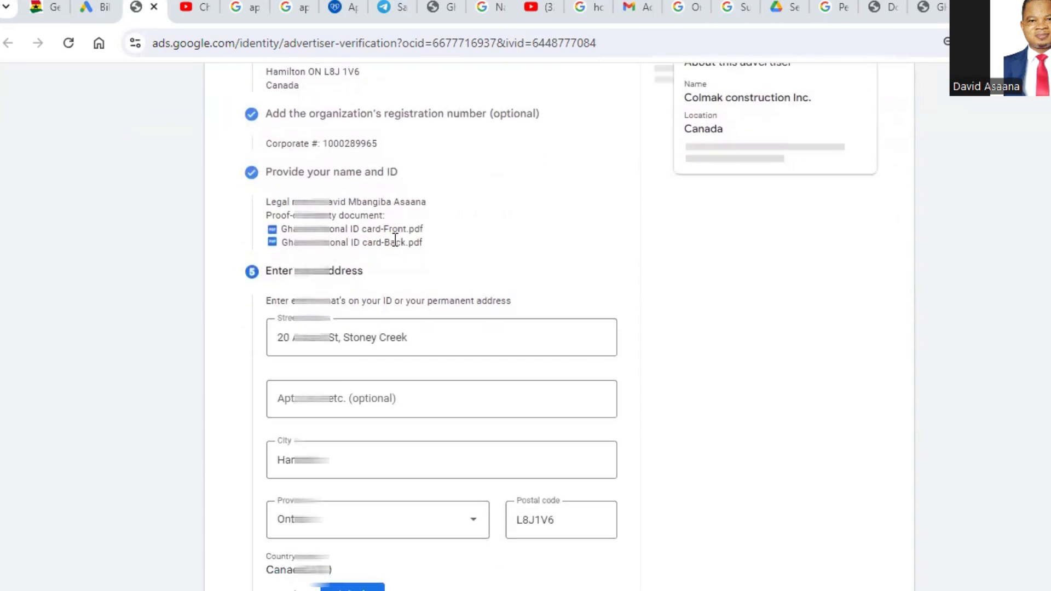
{"action": "scroll", "coordinate": [400, 241], "scroll_direction": "down", "scroll_amount": 1}
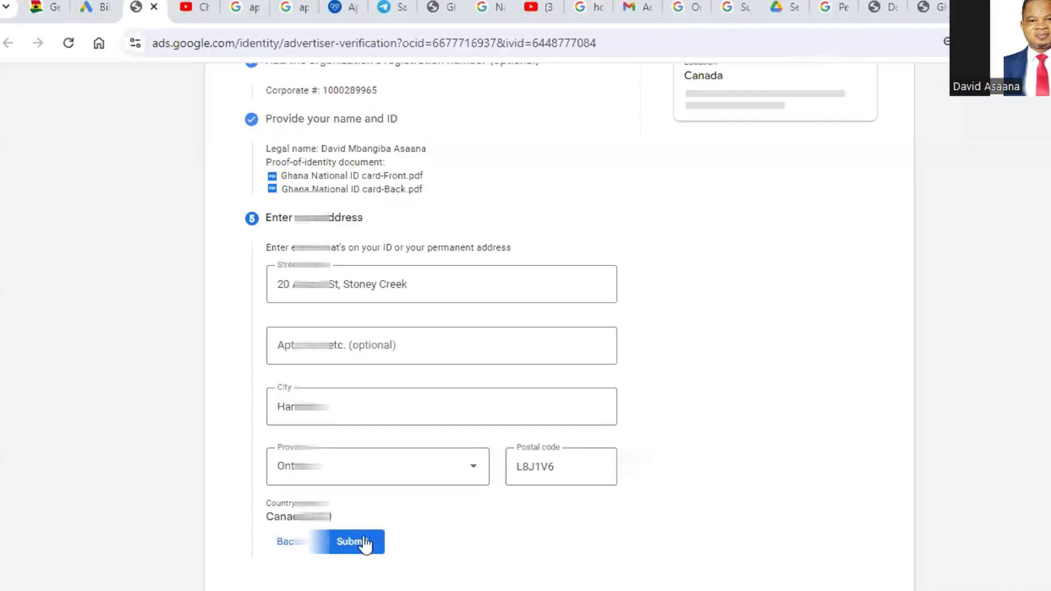
{"action": "scroll", "coordinate": [363, 548], "scroll_direction": "up", "scroll_amount": 3}
{"action": "scroll", "coordinate": [365, 547], "scroll_direction": "down", "scroll_amount": 4}
{"action": "scroll", "coordinate": [366, 539], "scroll_direction": "up", "scroll_amount": 4}
{"action": "scroll", "coordinate": [456, 482], "scroll_direction": "up", "scroll_amount": 1}
{"action": "scroll", "coordinate": [456, 481], "scroll_direction": "down", "scroll_amount": 3}
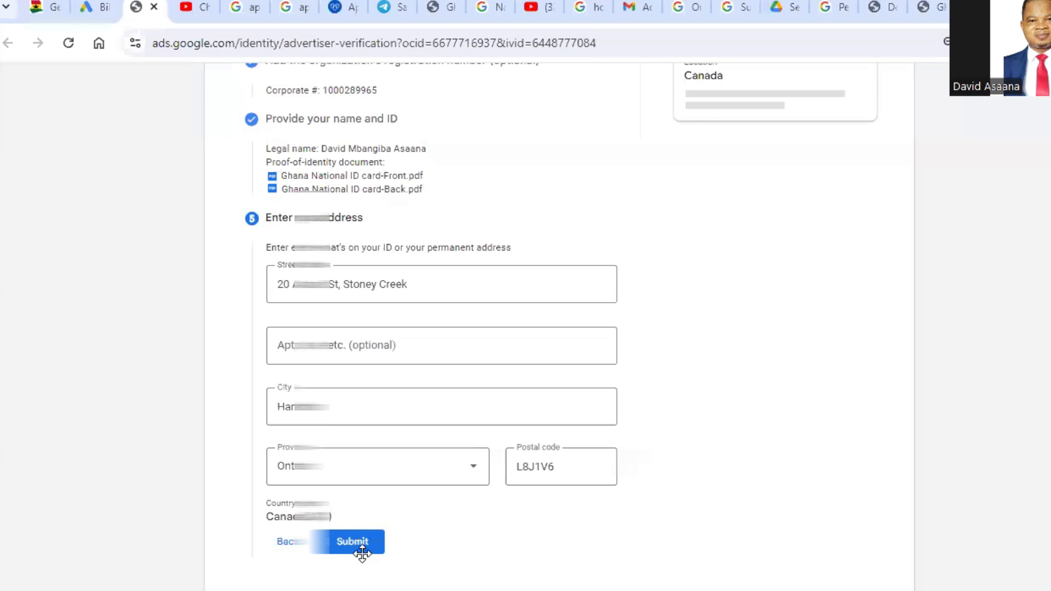
Step: Submit the verification form and confirm the suggested address format
{"action": "left_click", "coordinate": [360, 552]}
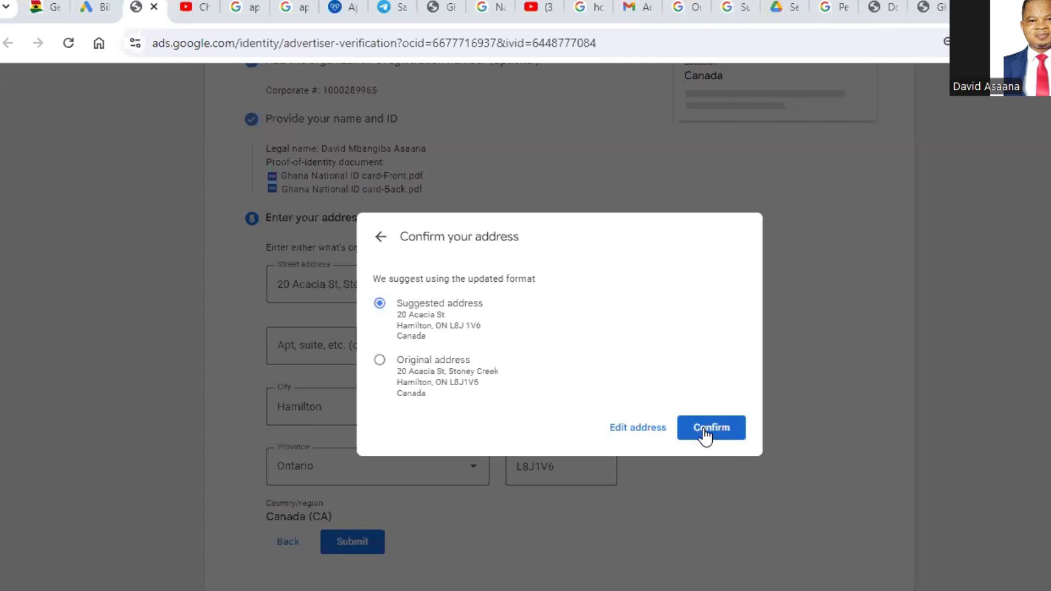
{"action": "left_click", "coordinate": [705, 432]}
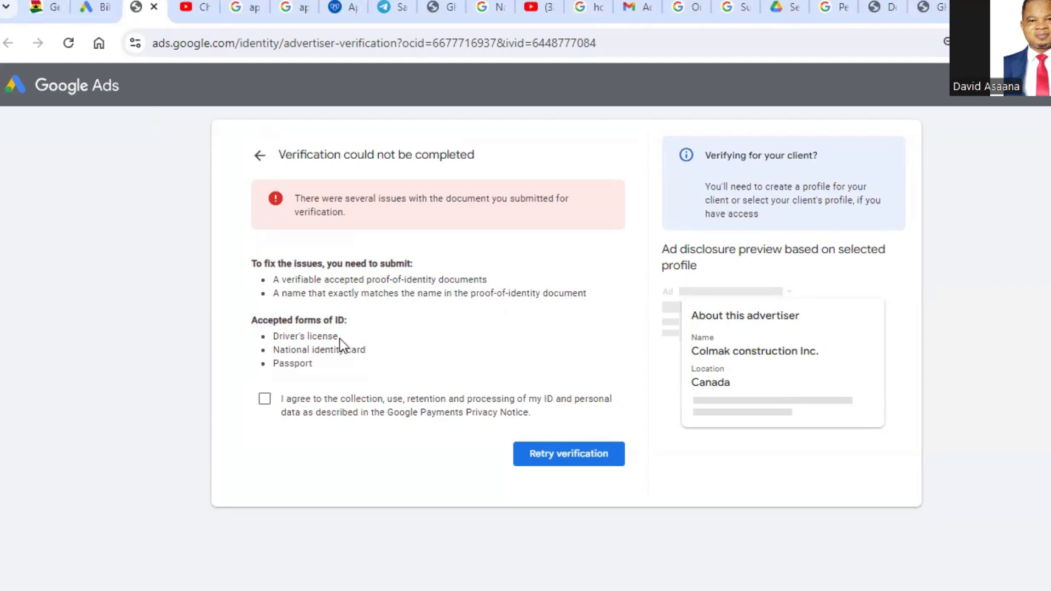
Step: Agree to the processing of ID and personal data, retry the verification, and examine the problems listed for the submitted ID
{"action": "left_click", "coordinate": [265, 400]}
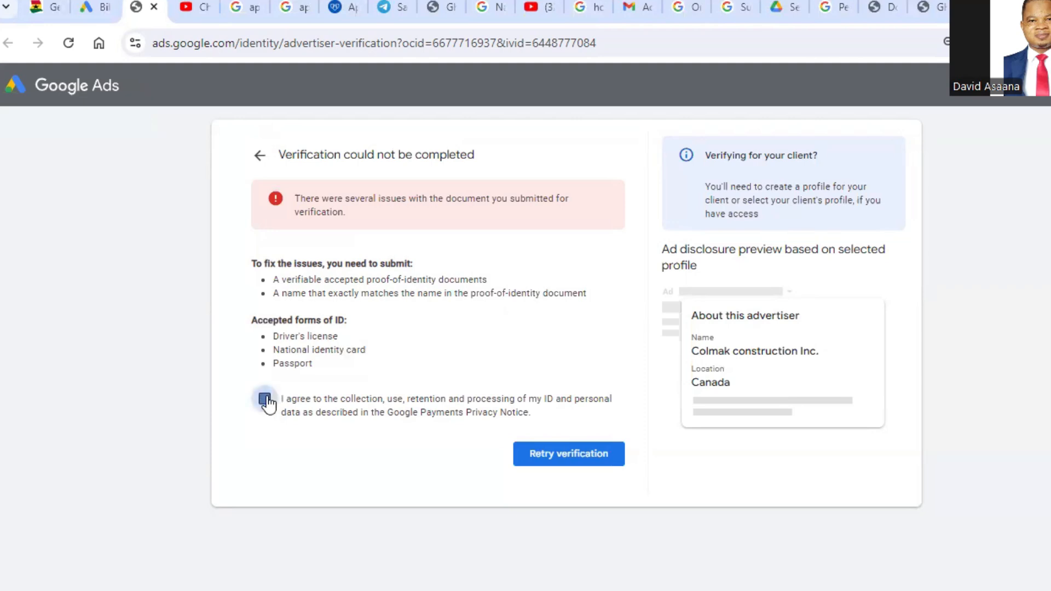
{"action": "left_click", "coordinate": [567, 453]}
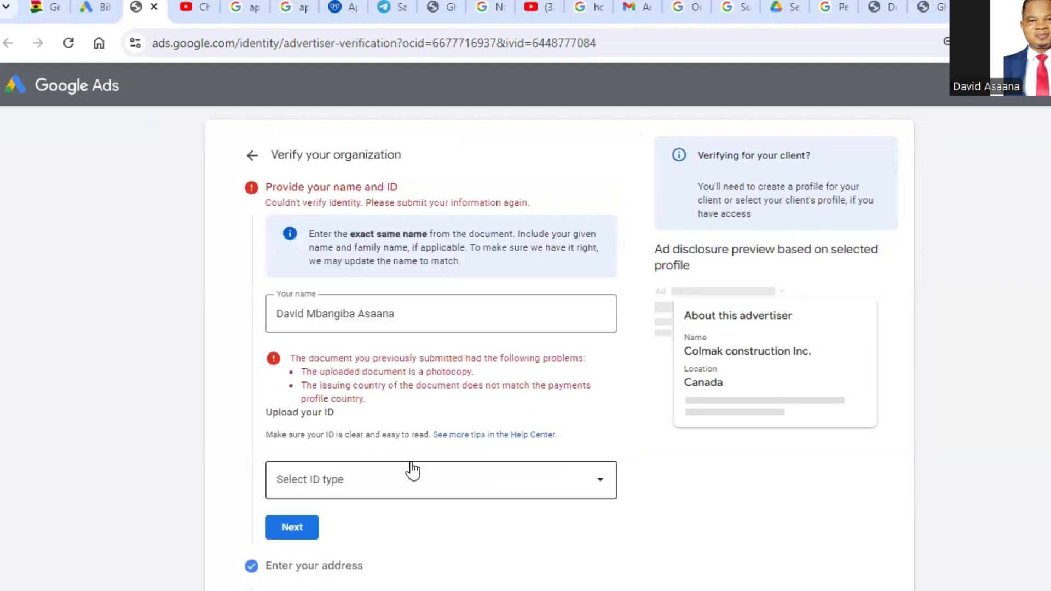
{"action": "scroll", "coordinate": [417, 459], "scroll_direction": "down", "scroll_amount": 2}
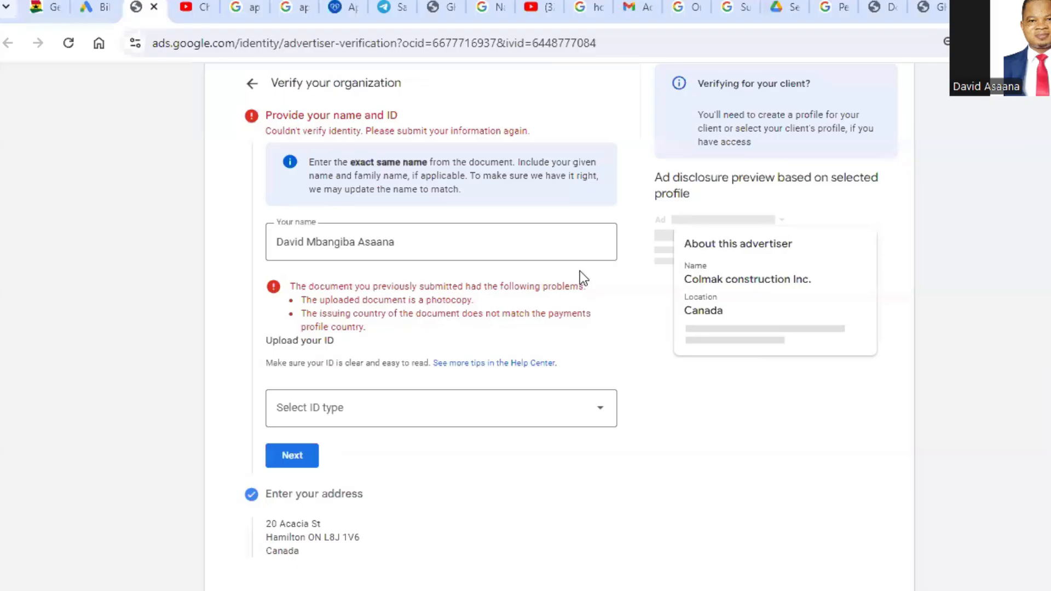
{"action": "scroll", "coordinate": [417, 280], "scroll_direction": "up", "scroll_amount": 2}
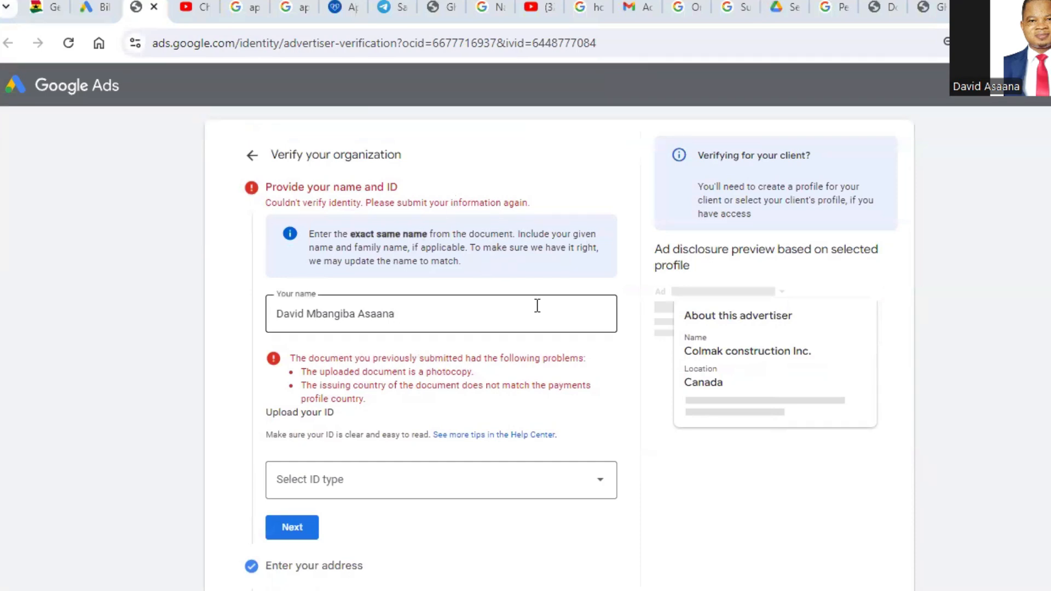
{"action": "scroll", "coordinate": [431, 459], "scroll_direction": "down", "scroll_amount": 1}
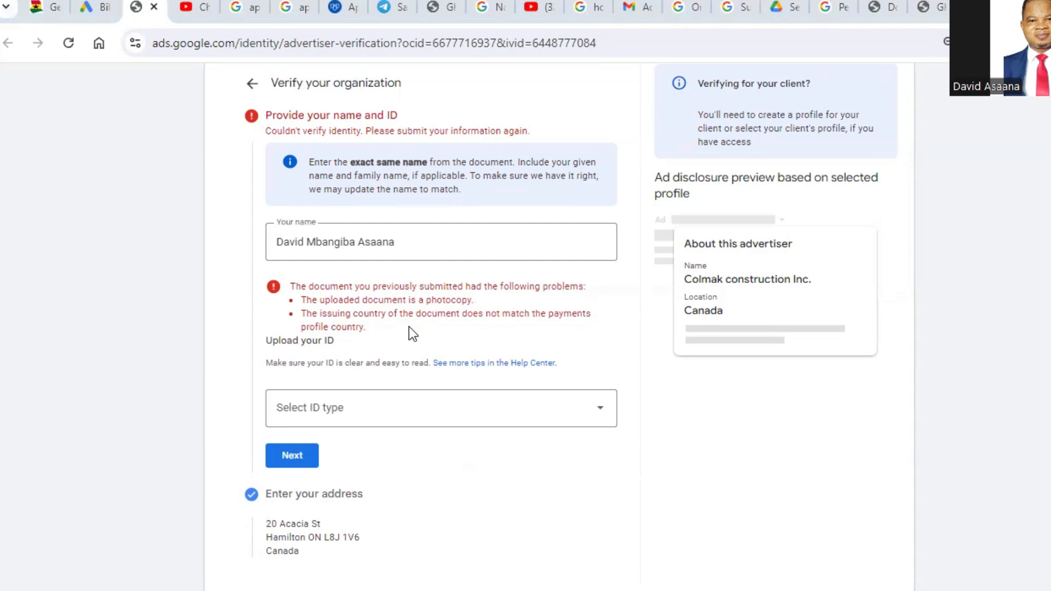
{"action": "scroll", "coordinate": [409, 327], "scroll_direction": "up", "scroll_amount": 1}
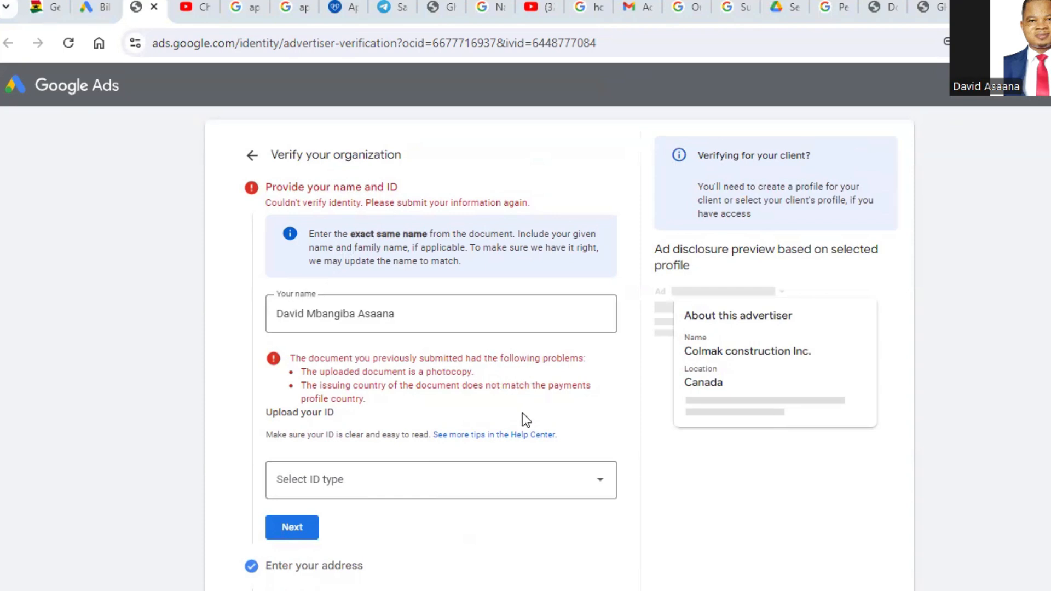
{"action": "scroll", "coordinate": [508, 387], "scroll_direction": "down", "scroll_amount": 1}
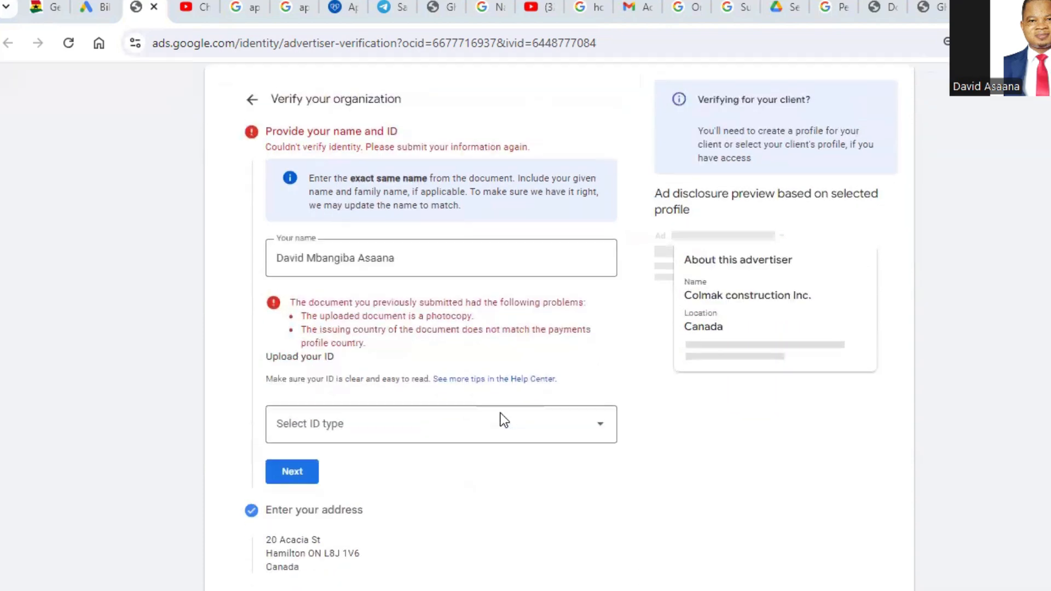